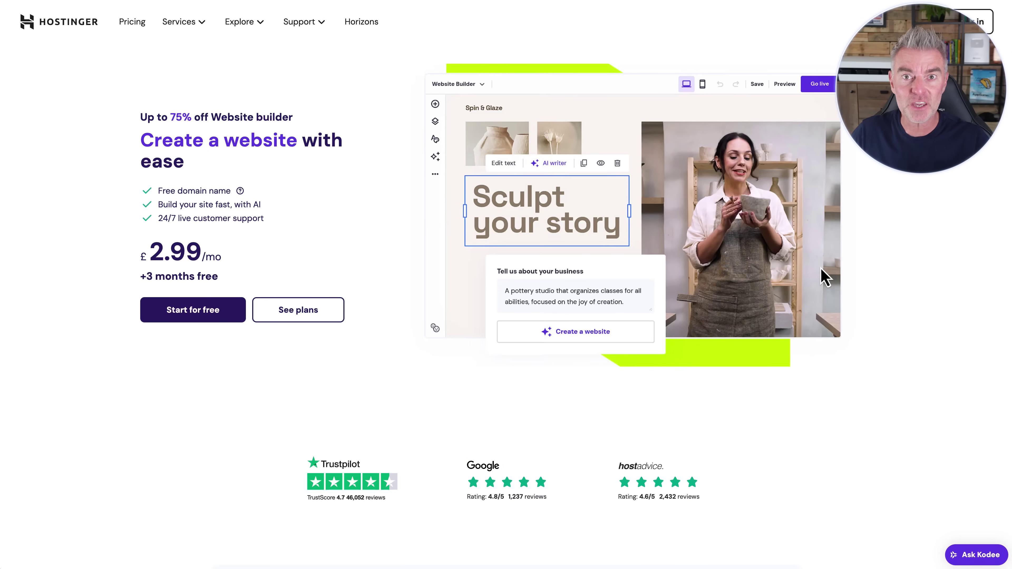
- Review the website builder pricing and choose the Business Website Builder plan at £3.99 per month
scroll(824, 275, down, 10)
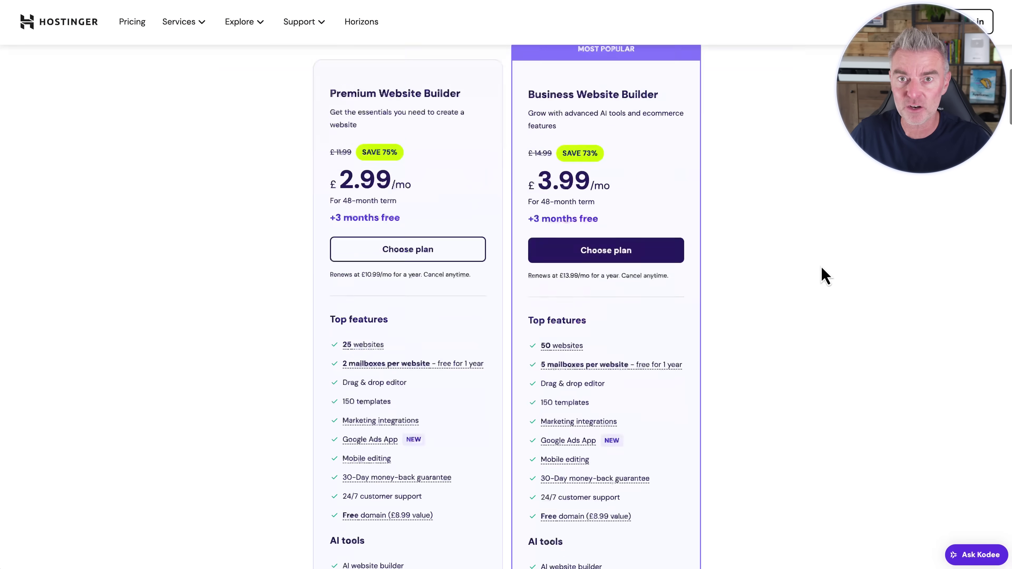
scroll(824, 275, up, 3)
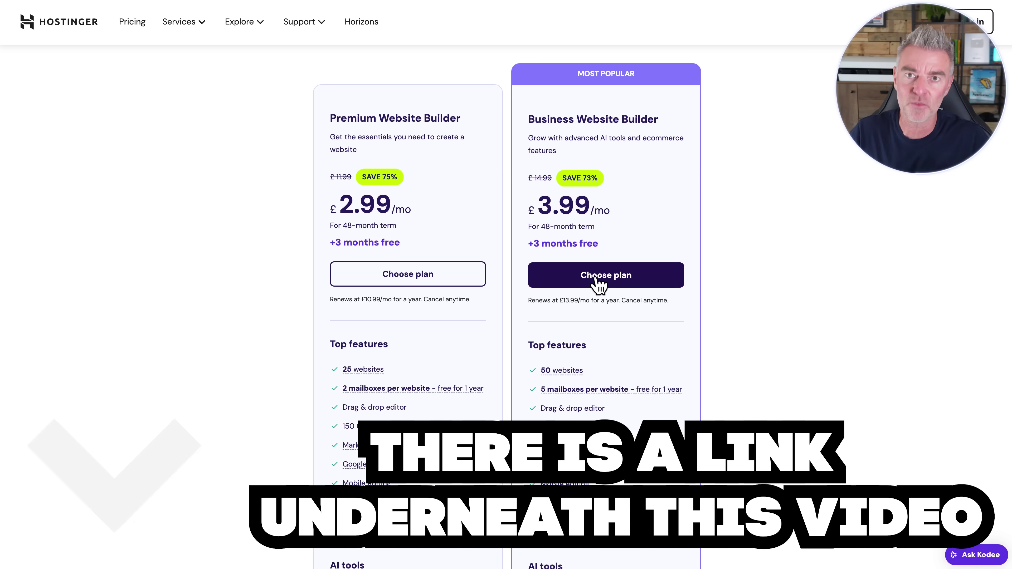
click(597, 279)
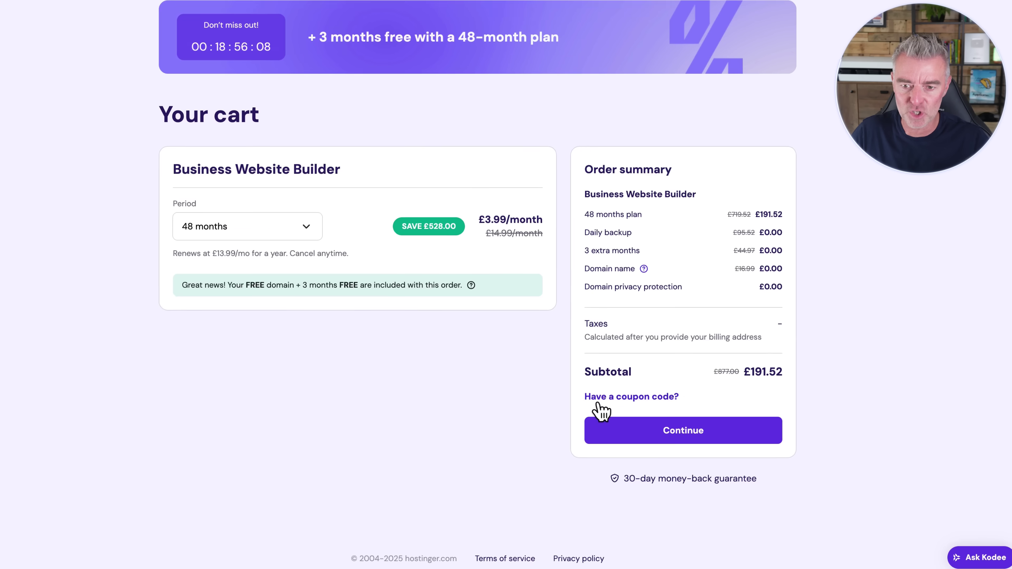
- Apply the promotional coupon code to the Business Website Builder order in the cart
click(619, 406)
click(535, 427)
text(JASONWEST)
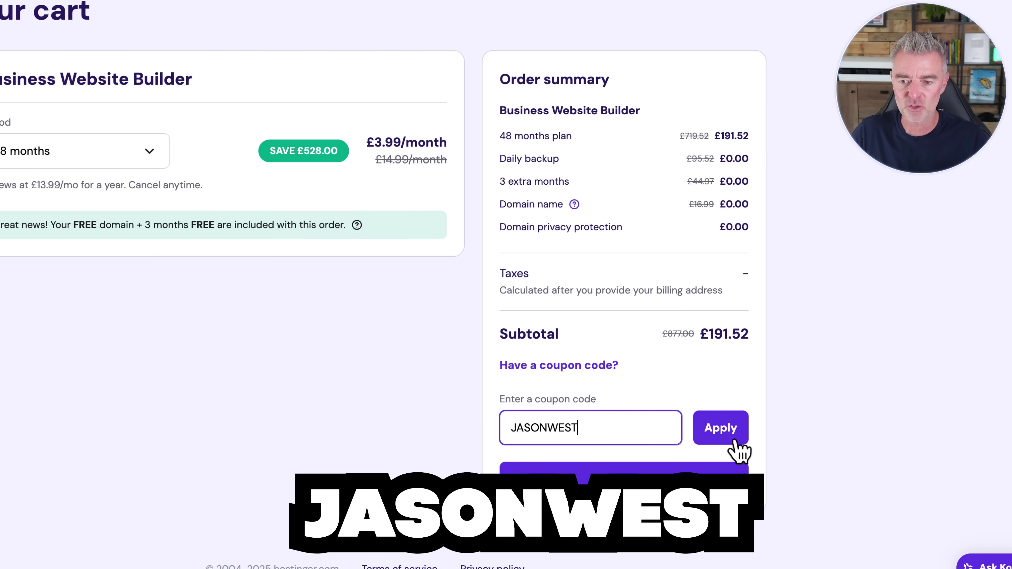
click(721, 430)
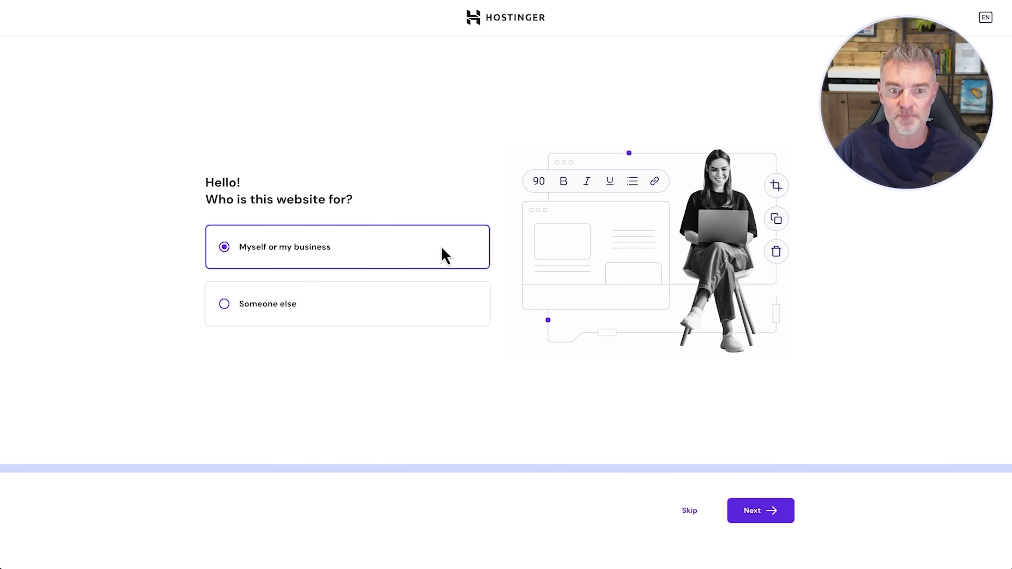
- Complete the setup questions with Myself or my business, Create a website, and Hostinger Website Builder as the building method
click(754, 514)
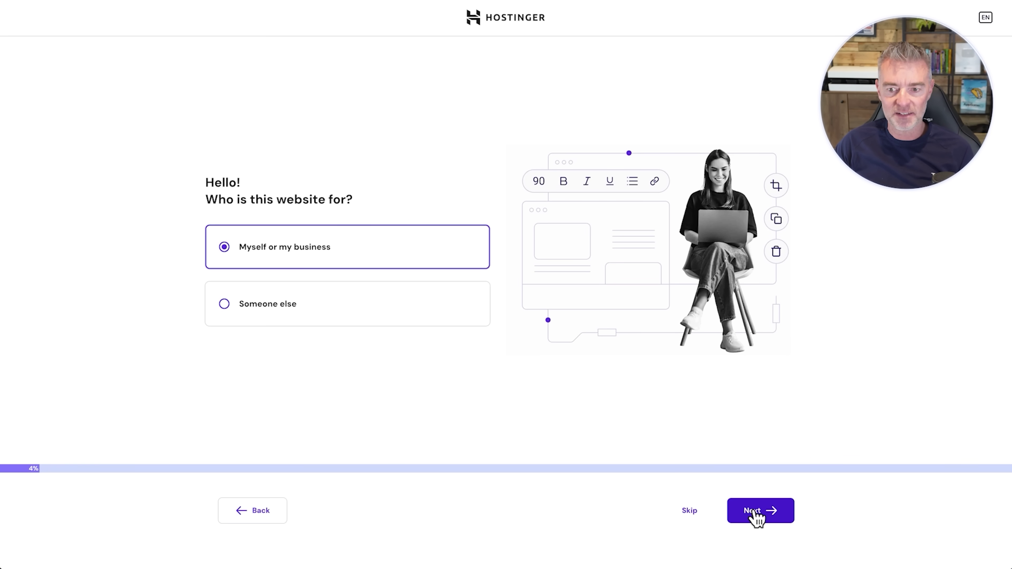
click(775, 519)
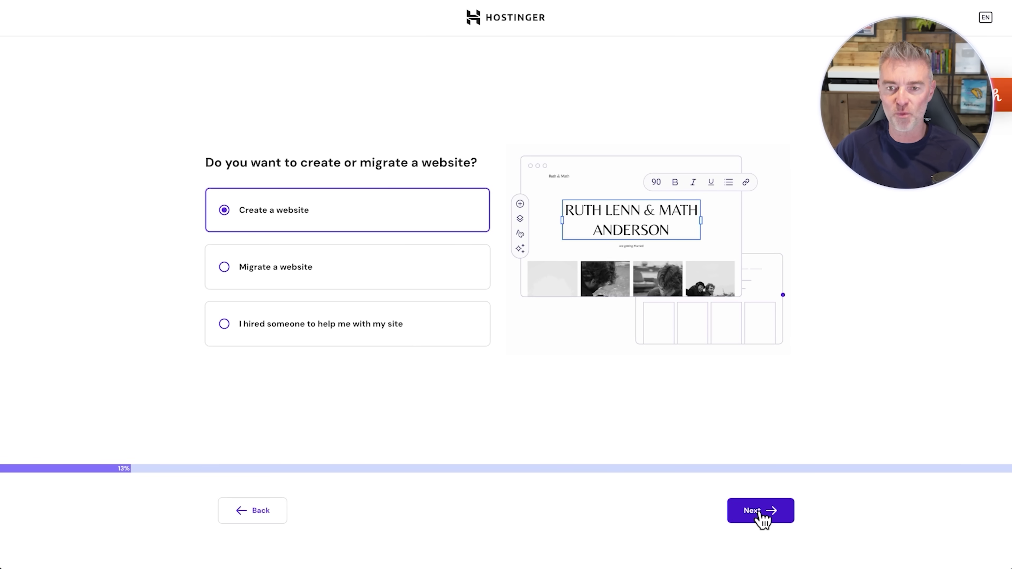
click(760, 513)
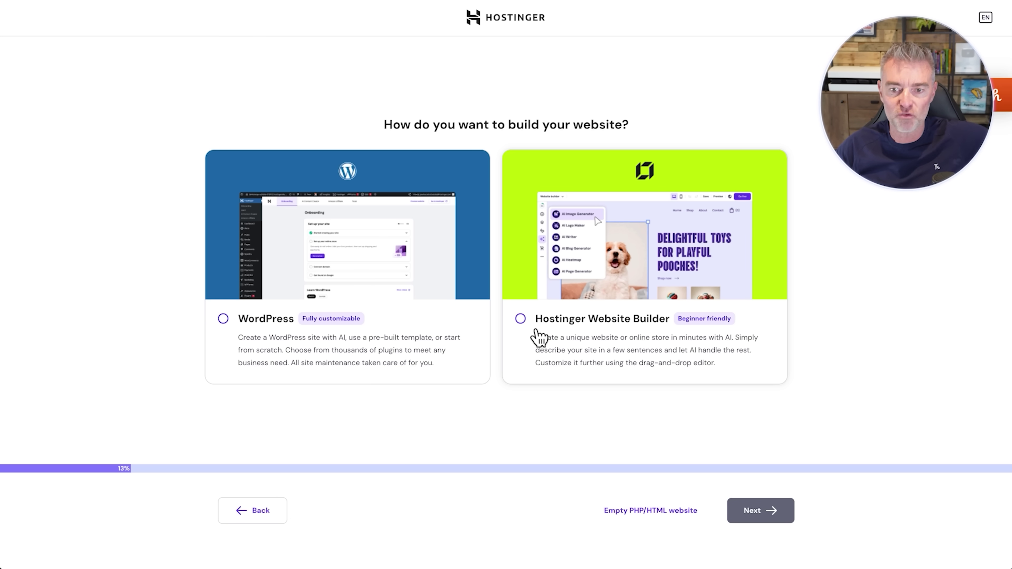
click(569, 329)
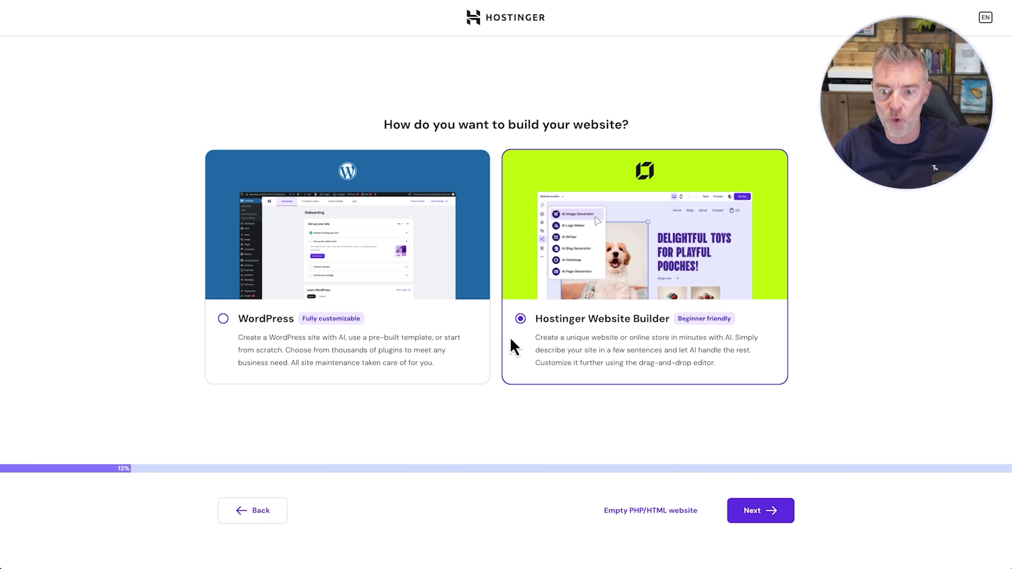
click(762, 517)
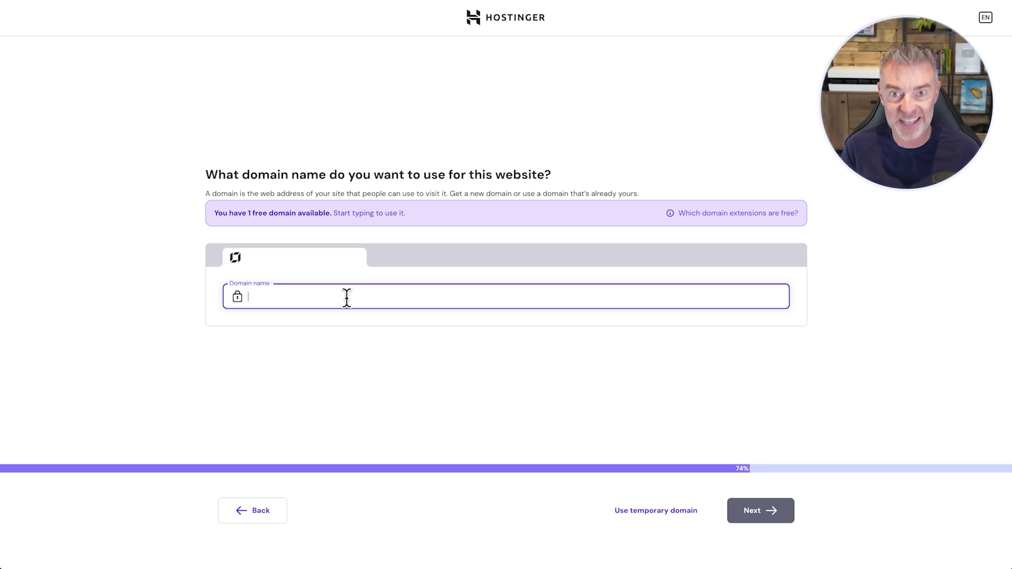
- Claim the free domain myrobolawnmowers.com and continue its registration with United Kingdom as country and Personal as type
text(myrobolawnmower)
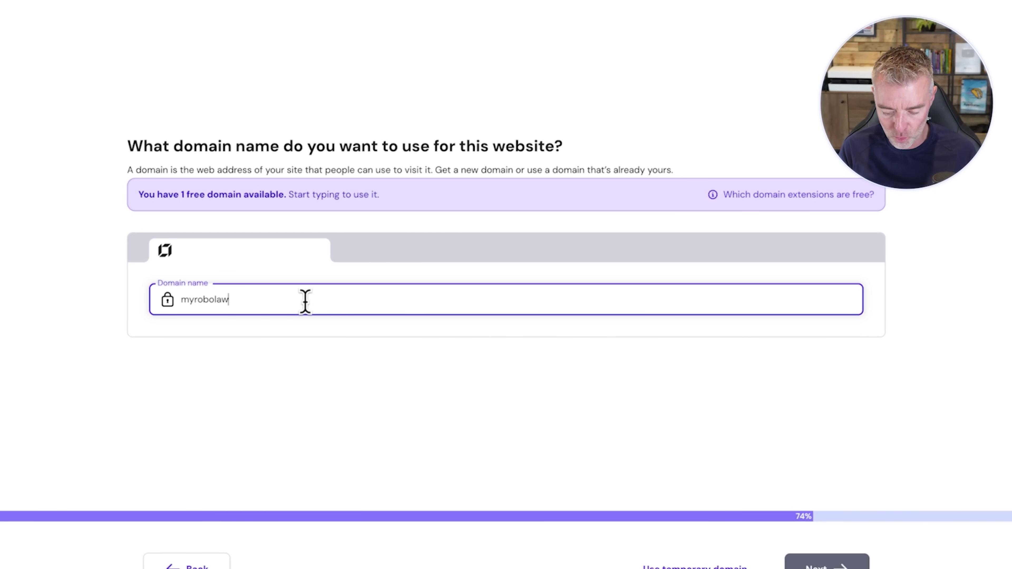
text(s)
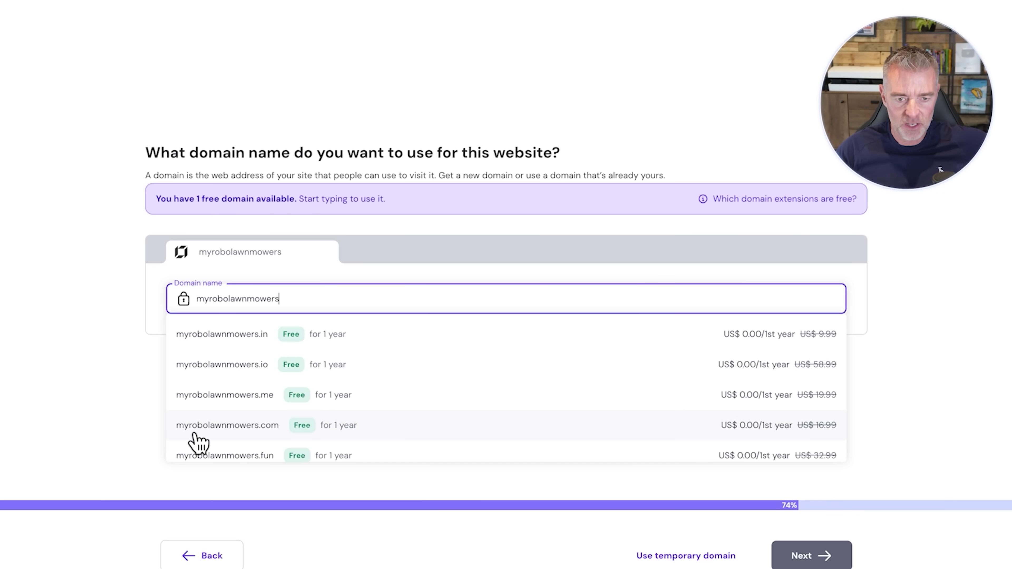
scroll(234, 440, down, 2)
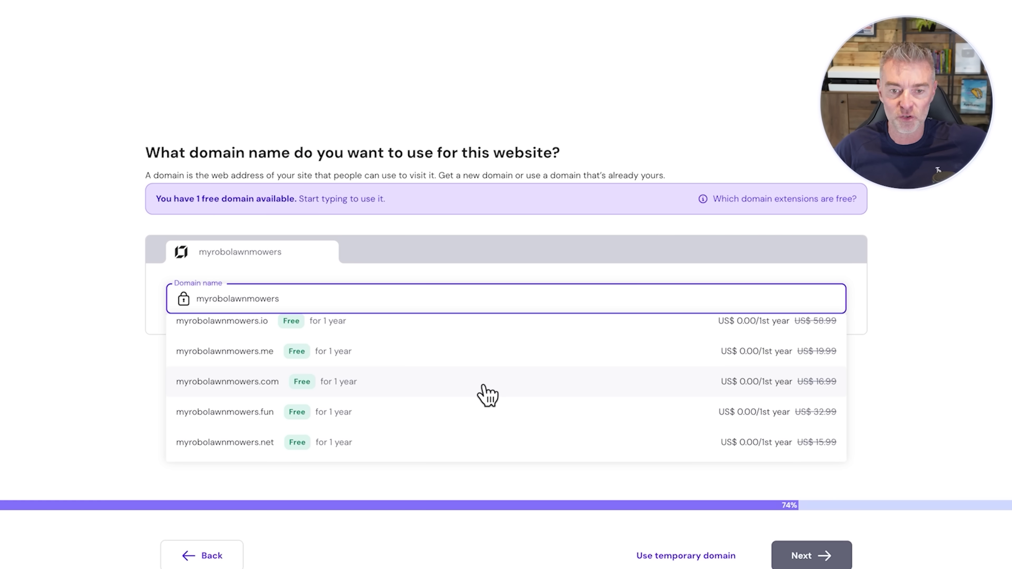
click(479, 394)
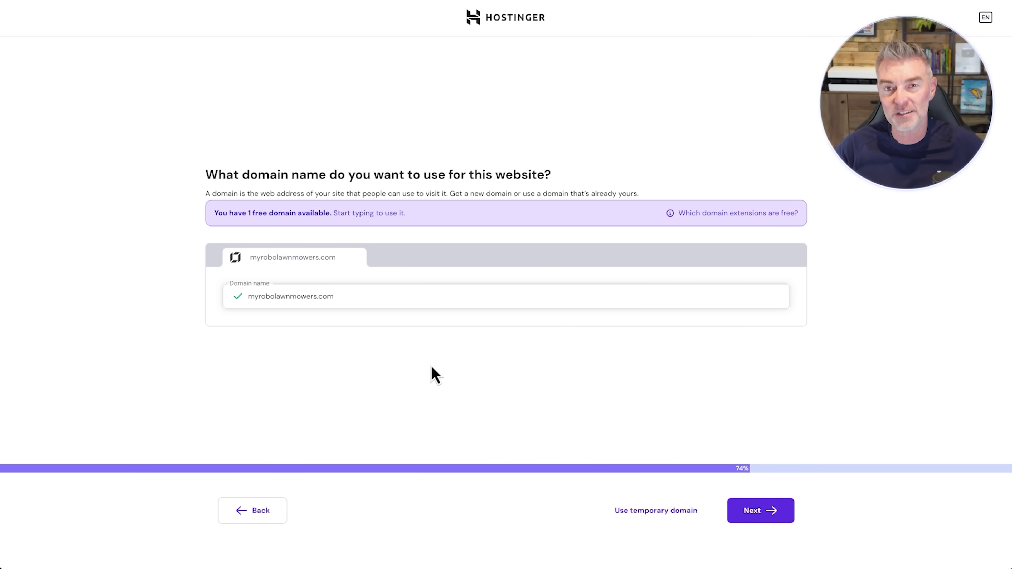
click(752, 514)
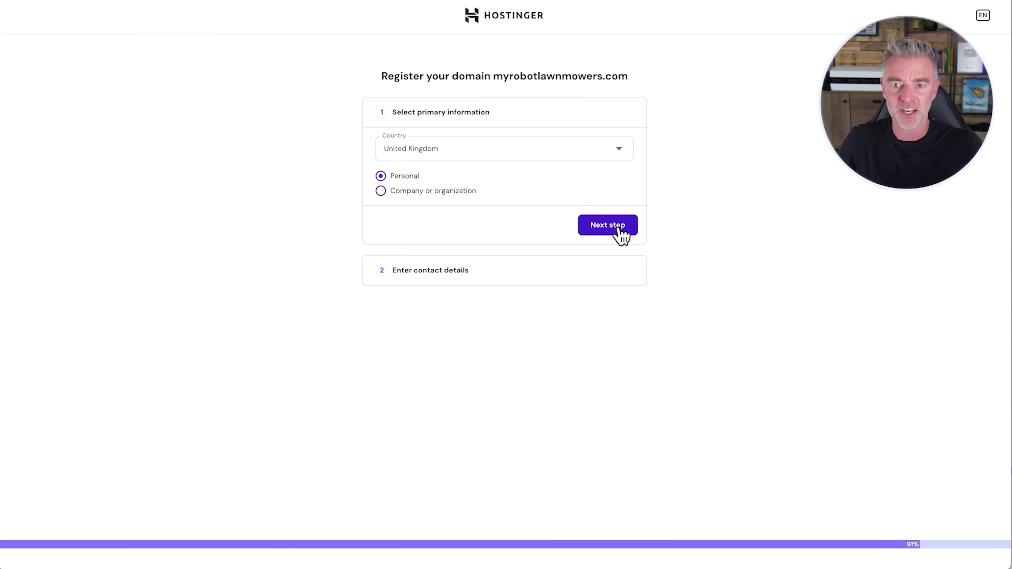
click(619, 229)
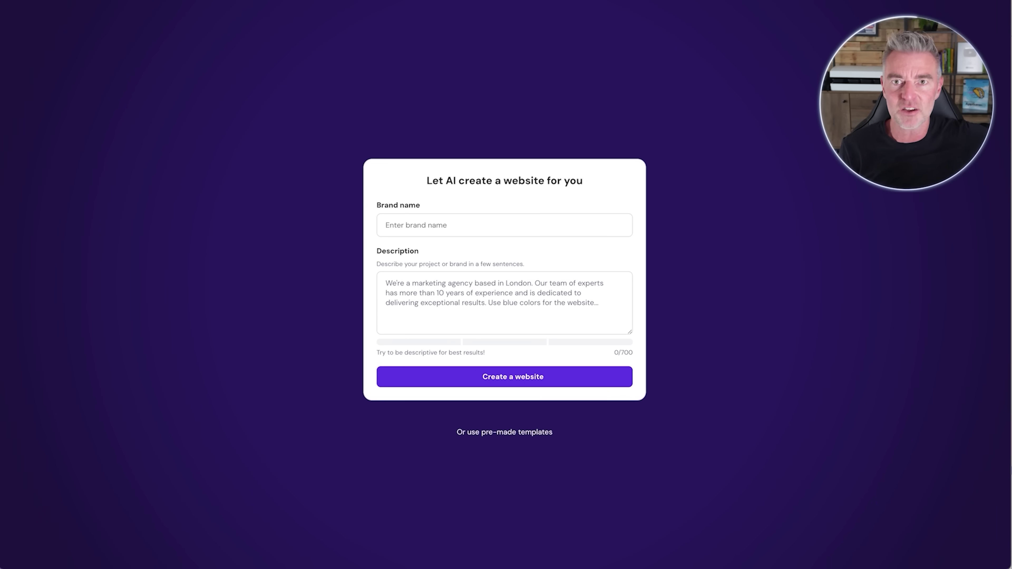
- Browse the pre-made website templates, including the Entertainment category, and return to the AI website builder form
click(426, 208)
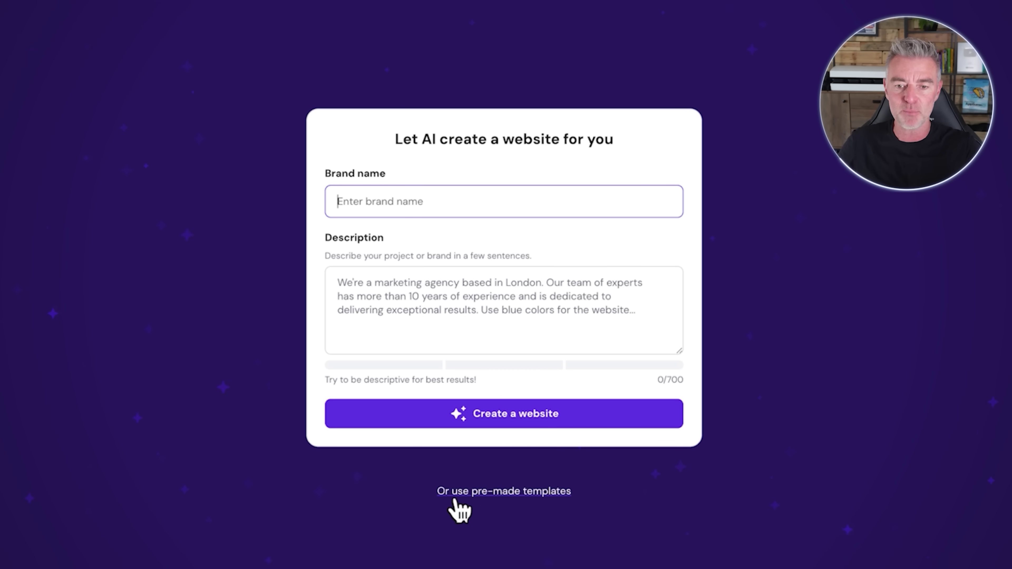
click(503, 493)
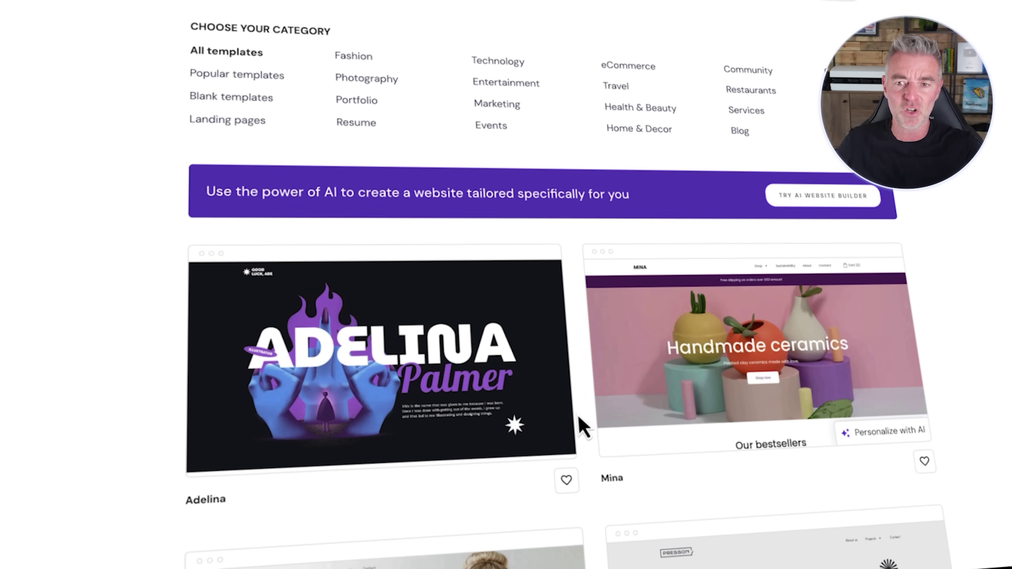
scroll(503, 439, down, 20)
scroll(582, 425, up, 20)
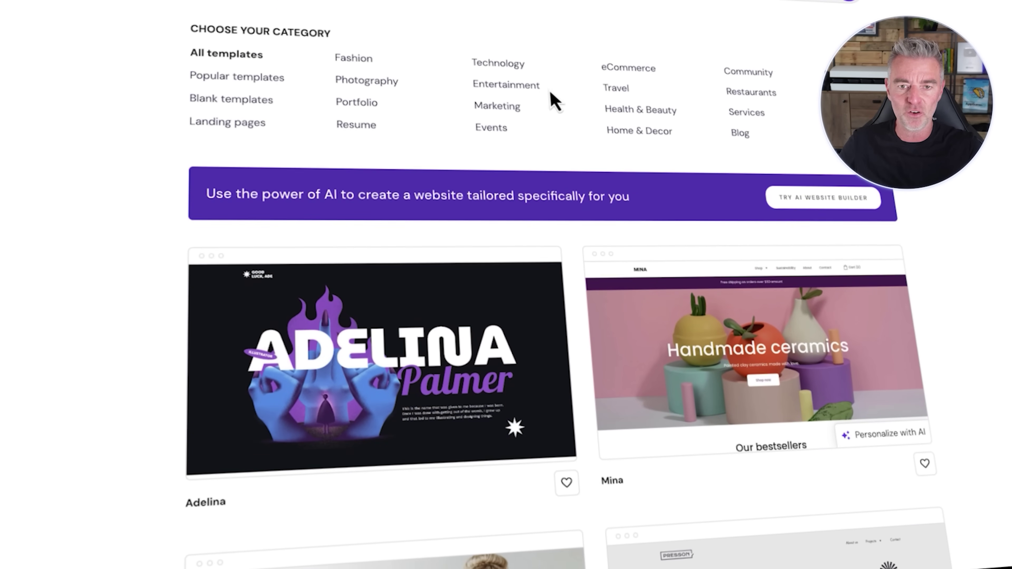
click(520, 89)
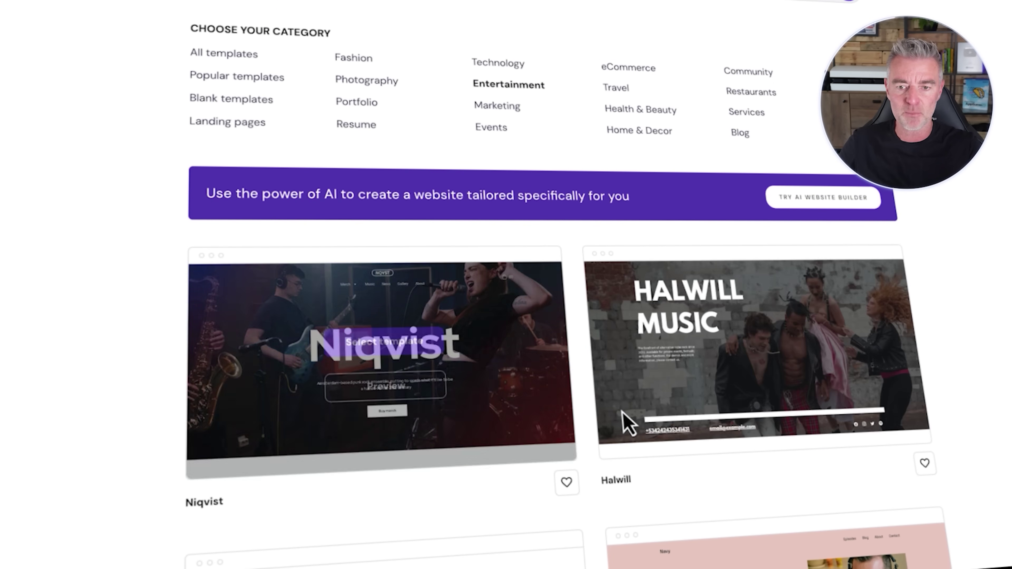
scroll(567, 418, down, 10)
mouse_move(592, 176)
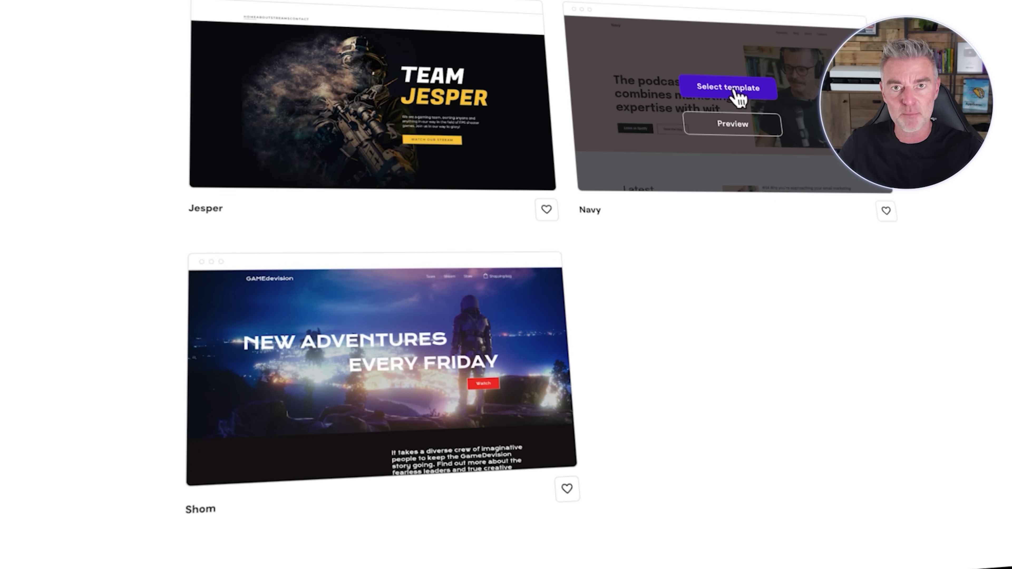
scroll(136, 143, up, 10)
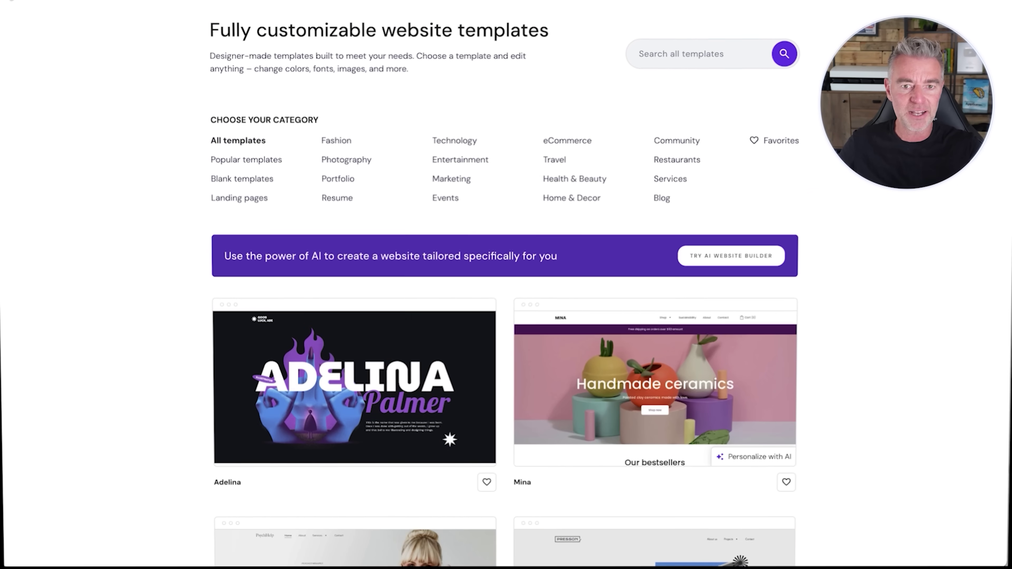
click(733, 255)
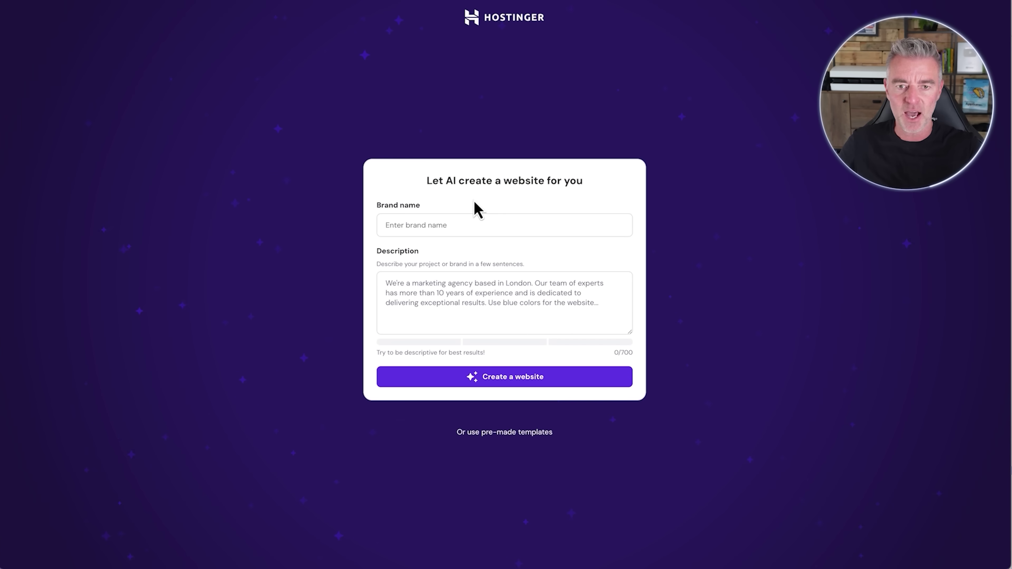
- Generate an AI website with the brand name Best Lawn Mowers and a description about testing and ranking the best robot lawn mowers
click(423, 220)
text(Best Lawn Mowers)
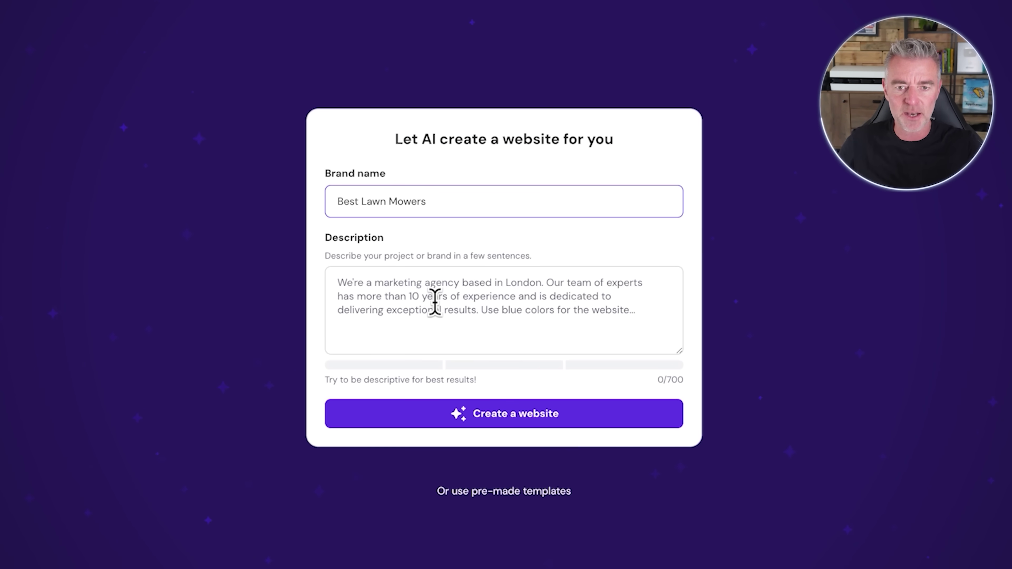
click(435, 302)
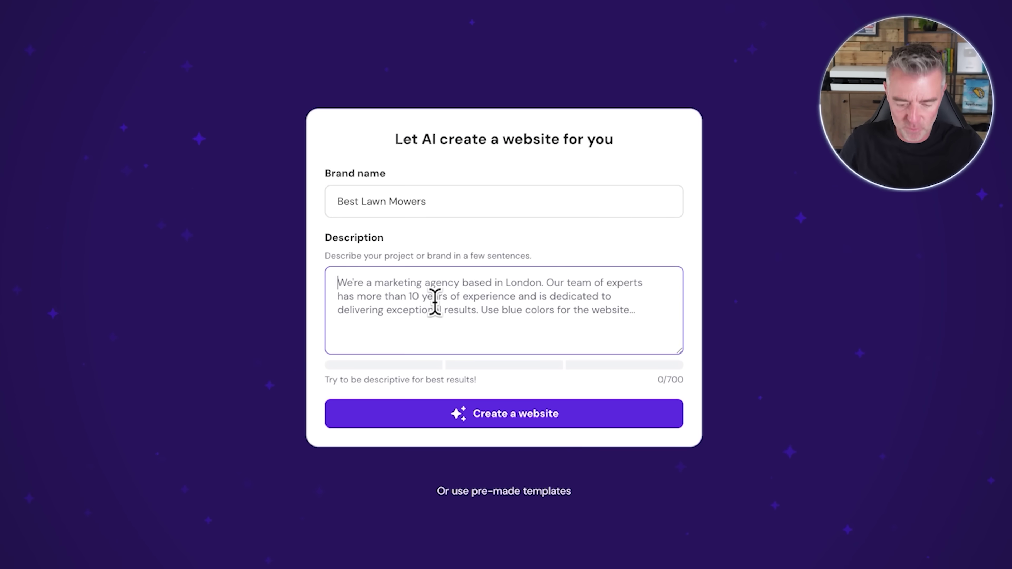
text(We test and rank the be)
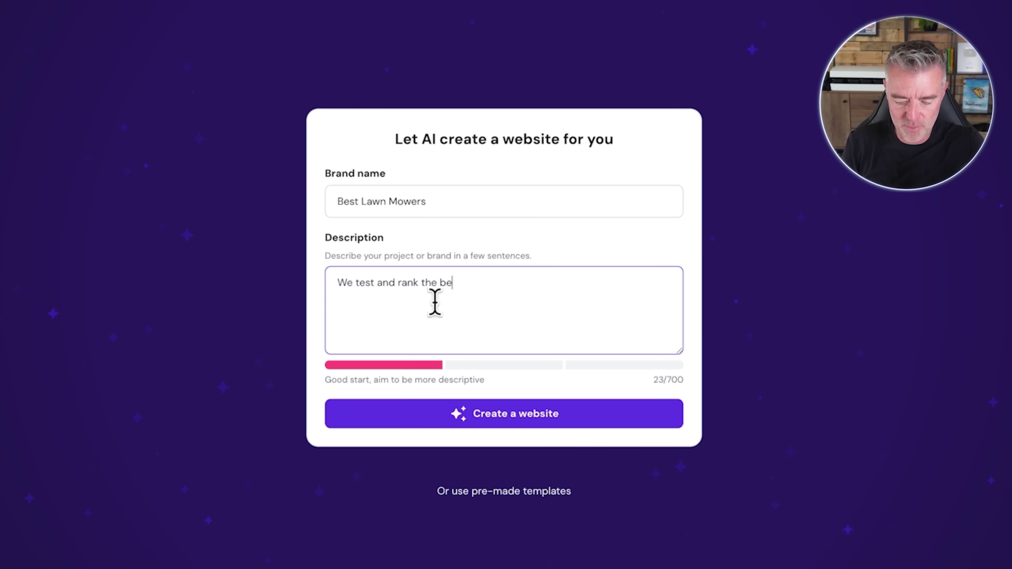
text(obot la)
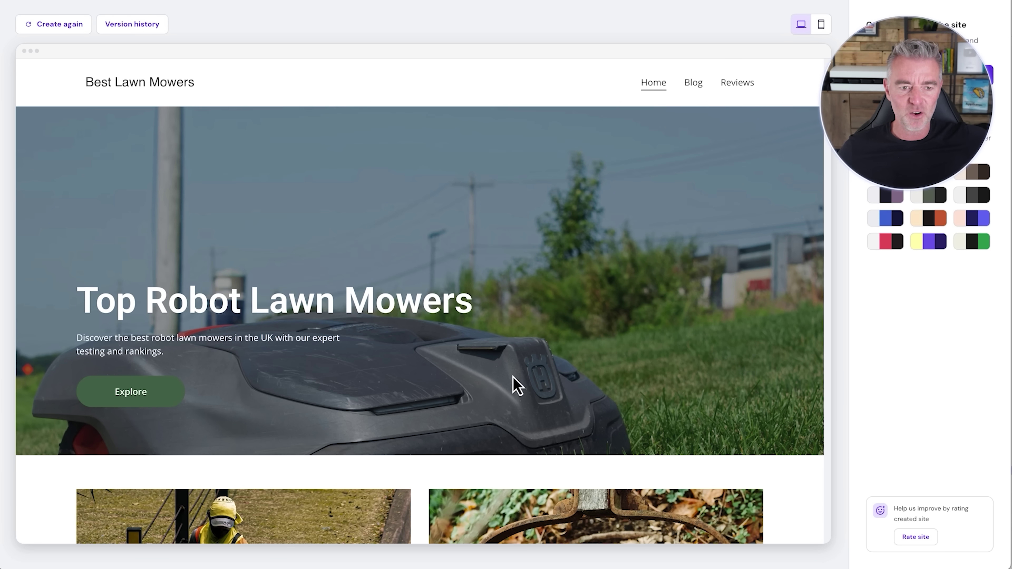
- Examine the generated homepage's sections from the blog posts through the robot mower cards to the contact form
scroll(514, 377, down, 10)
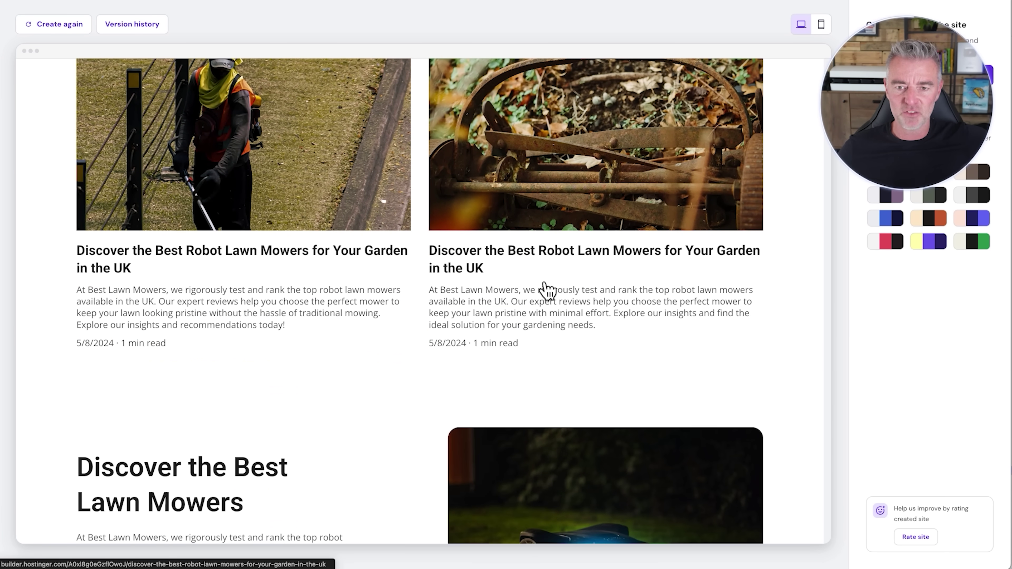
scroll(657, 323, down, 2)
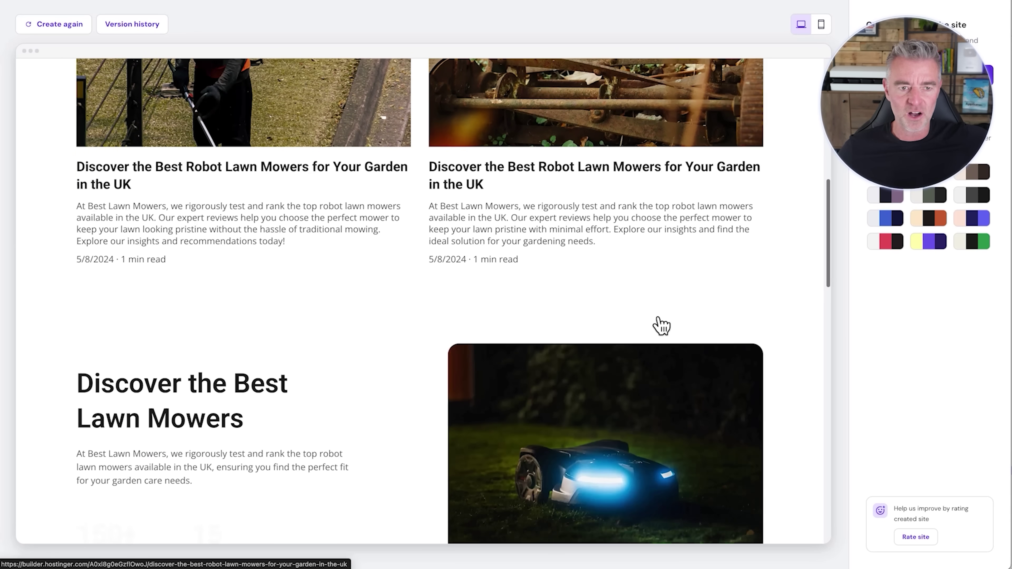
scroll(657, 303, up, 3)
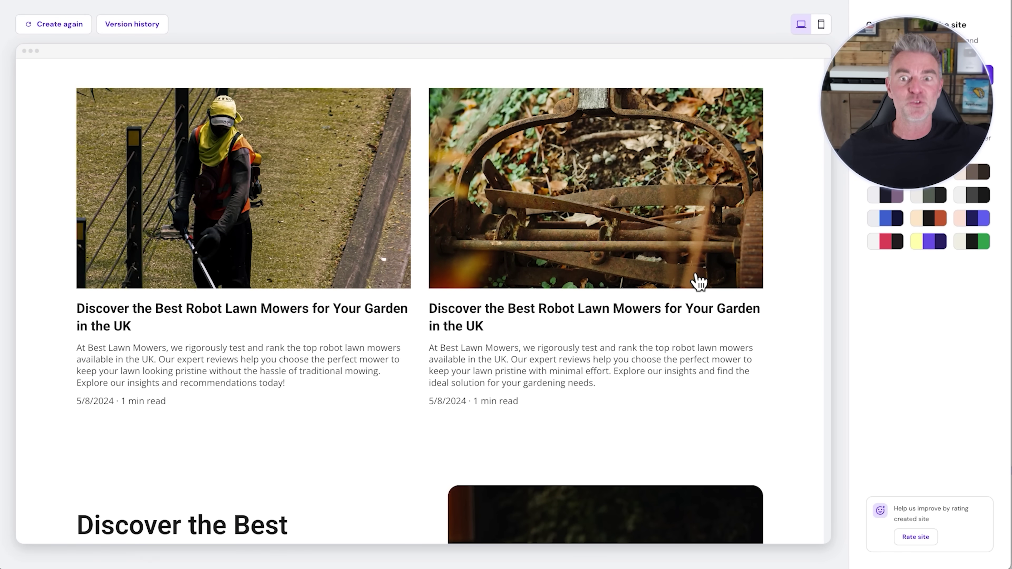
scroll(697, 282, down, 7)
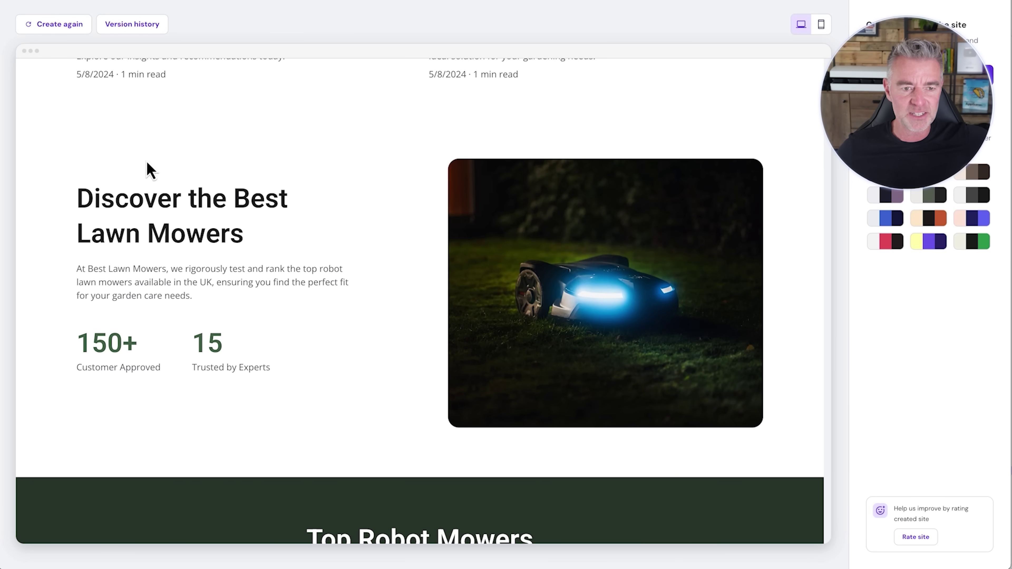
scroll(577, 400, down, 2)
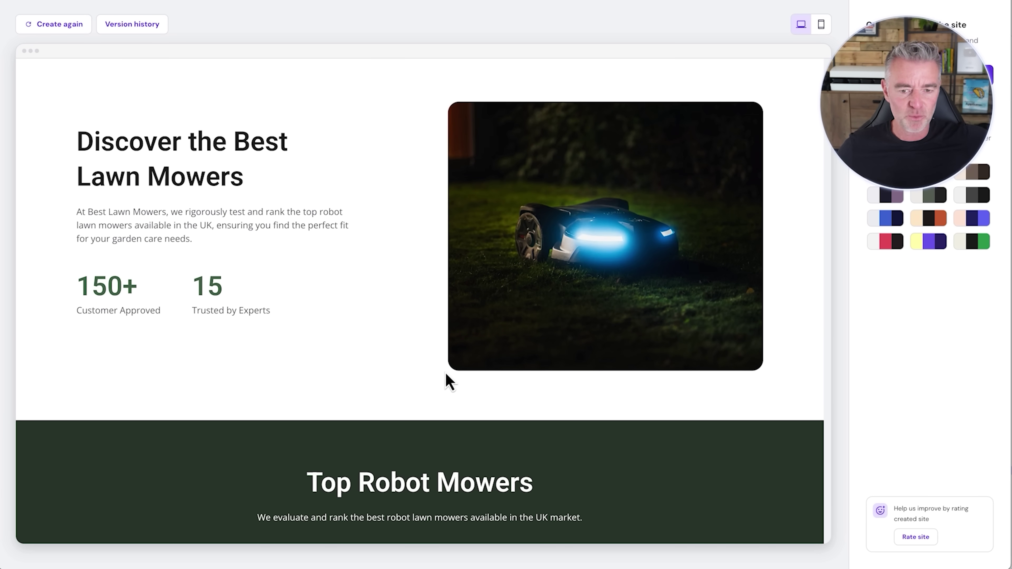
scroll(449, 381, down, 10)
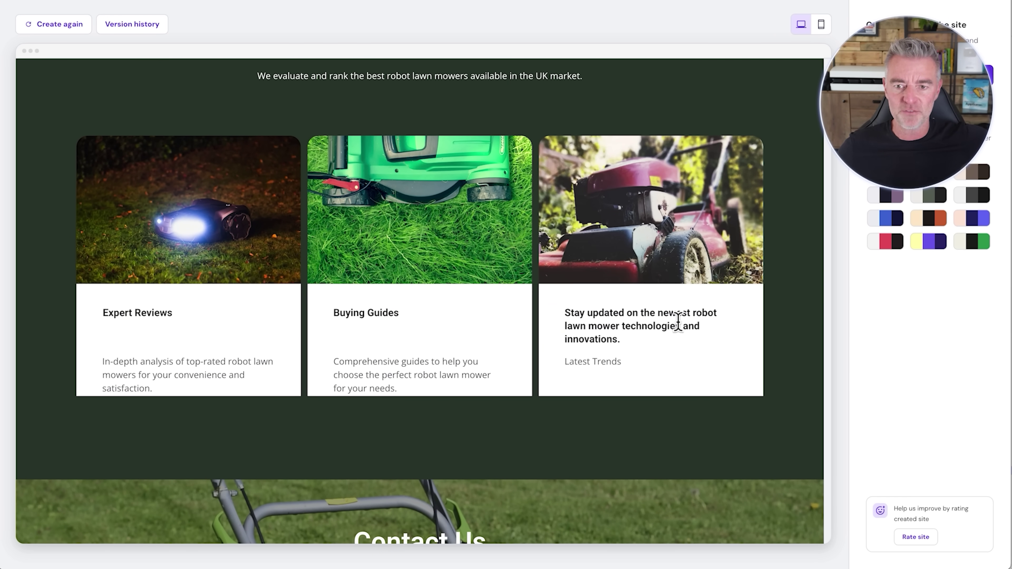
scroll(678, 322, down, 9)
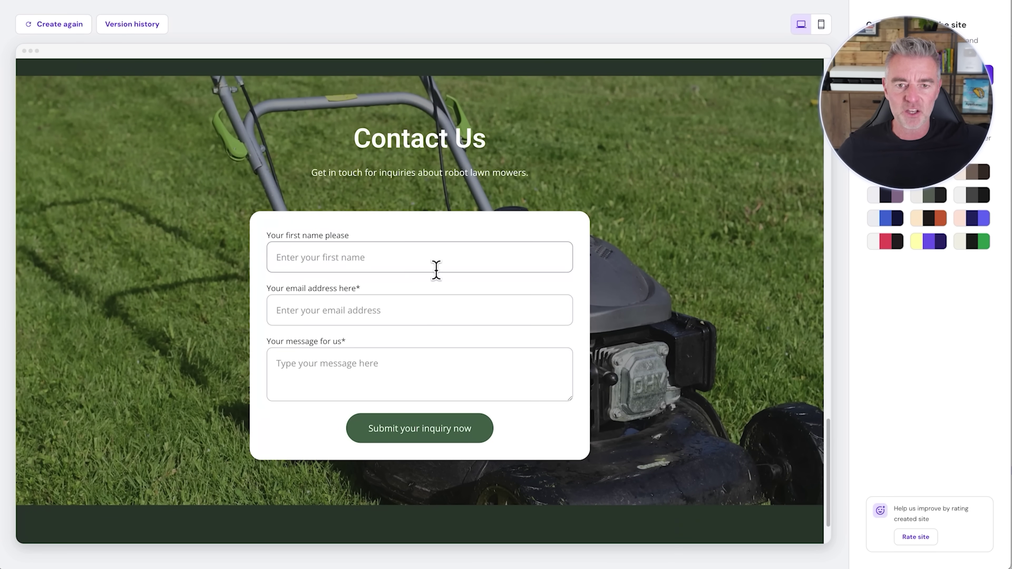
scroll(689, 317, down, 3)
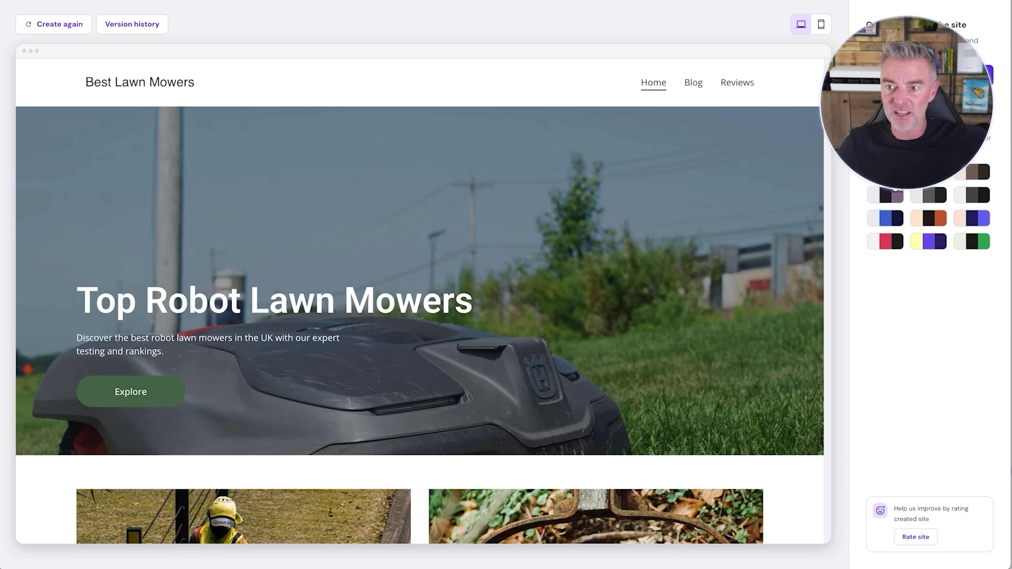
- Preview alternative colour palettes on the generated site, checking the hero button and the sections further down the homepage
click(935, 185)
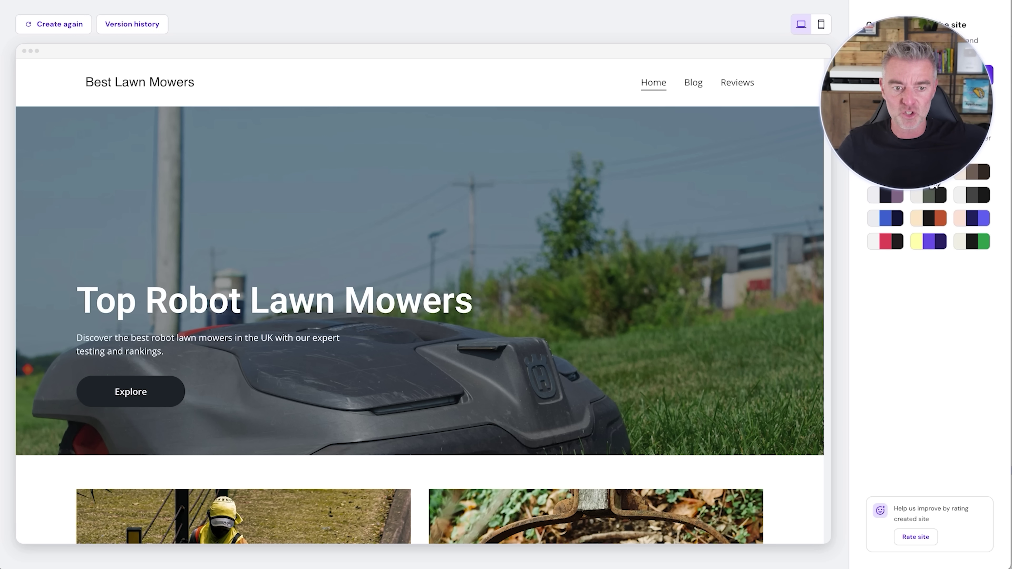
scroll(678, 361, down, 10)
click(972, 218)
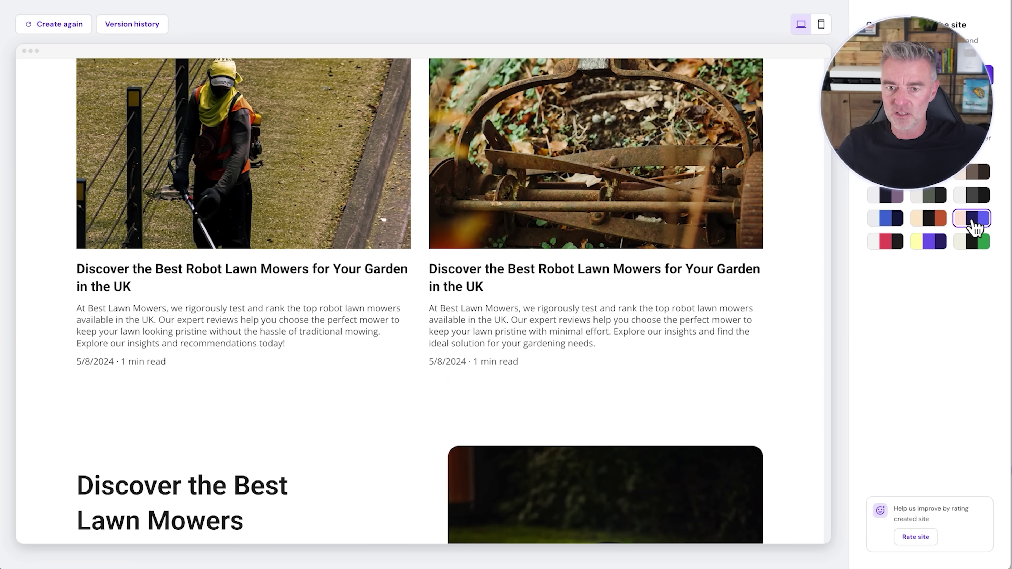
scroll(669, 344, down, 10)
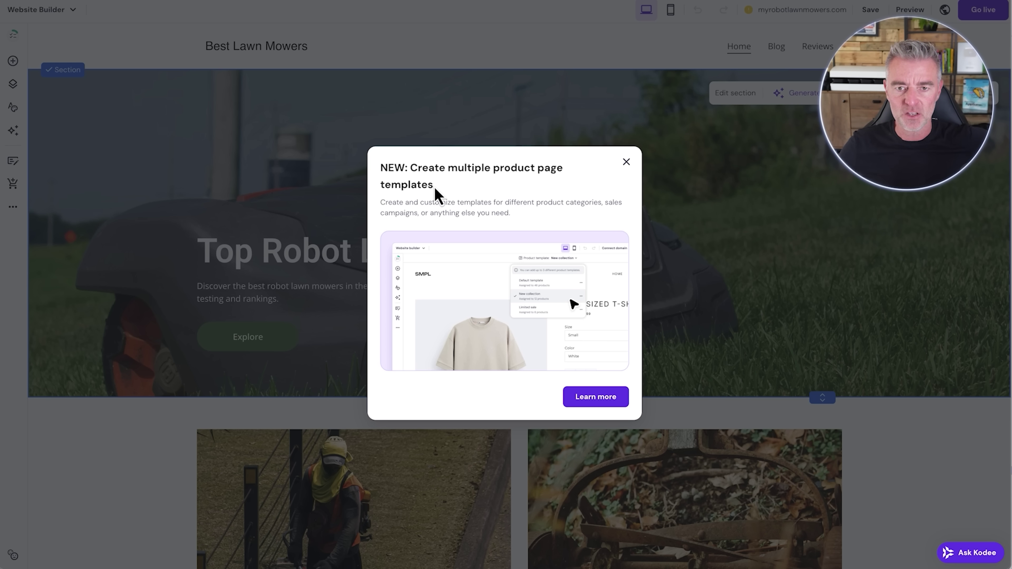
- Dismiss the product page templates announcement and examine the homepage's hero, blog post and Discover the Best Lawn Mowers sections in the editor
click(626, 162)
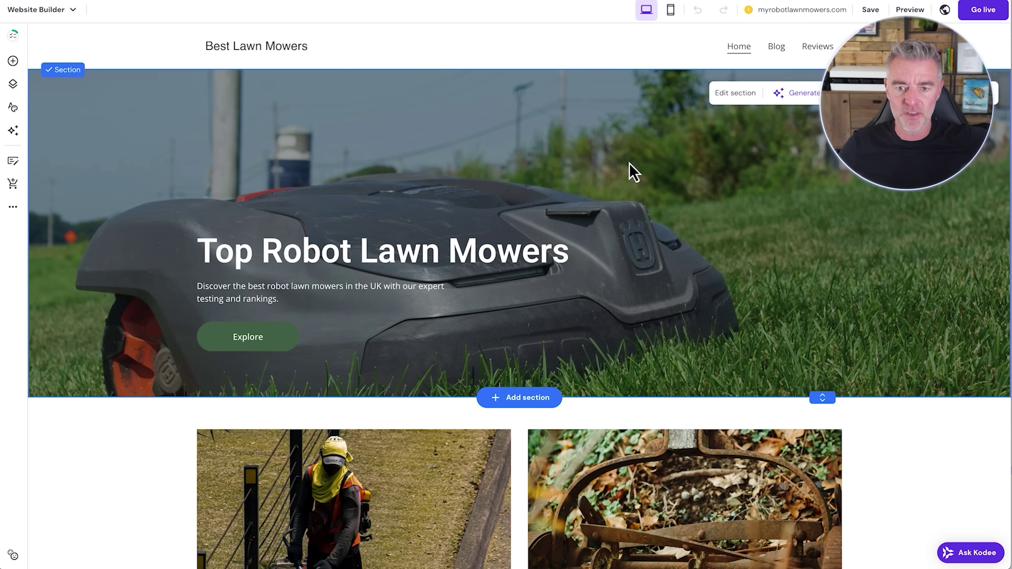
scroll(835, 307, down, 1)
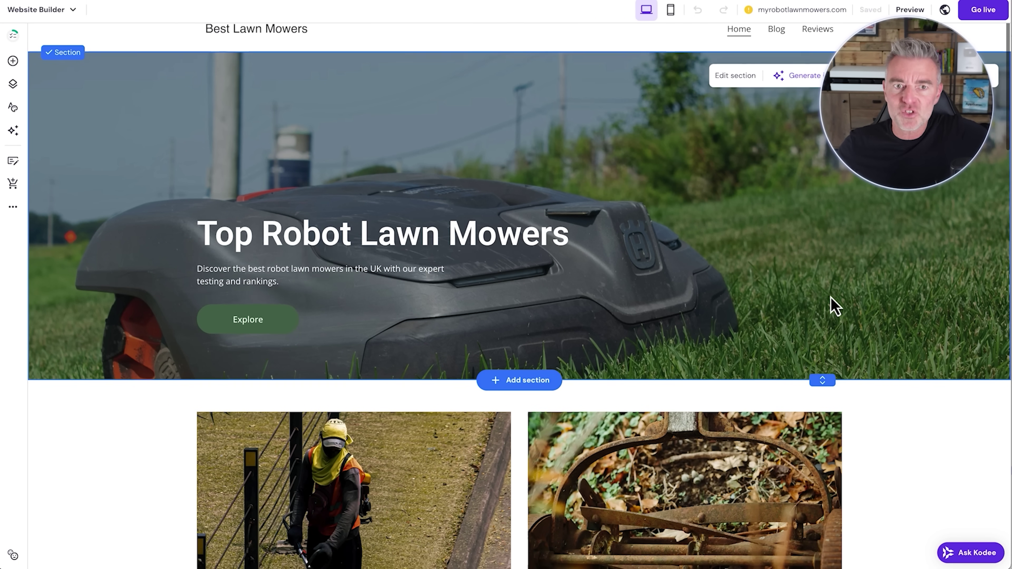
scroll(832, 305, down, 4)
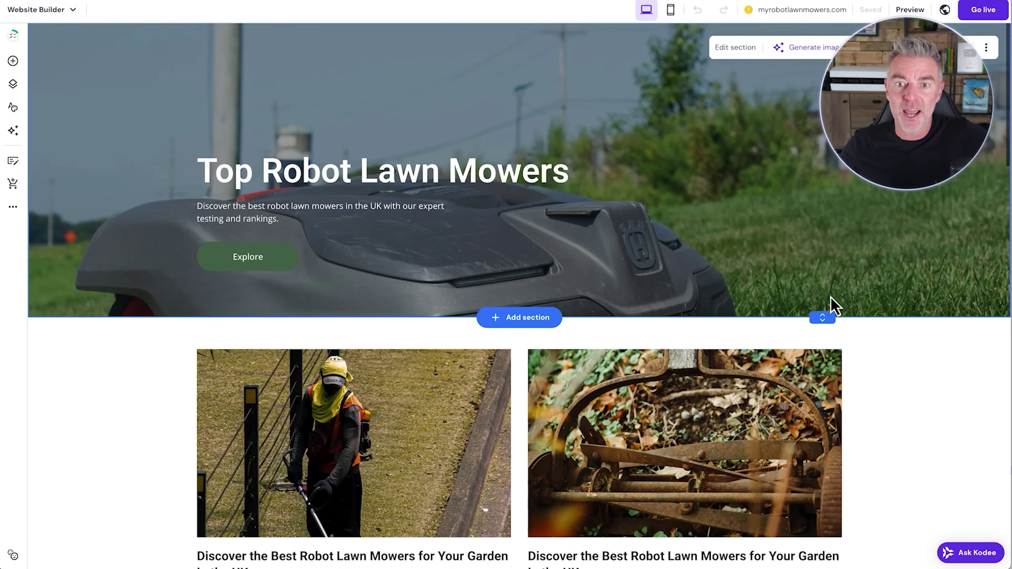
scroll(535, 261, down, 9)
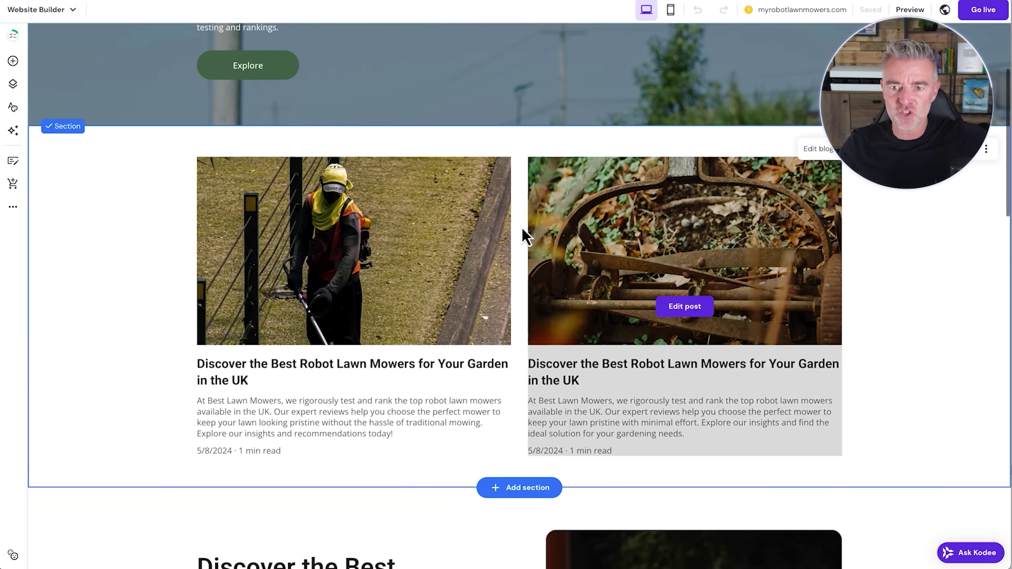
scroll(751, 288, down, 3)
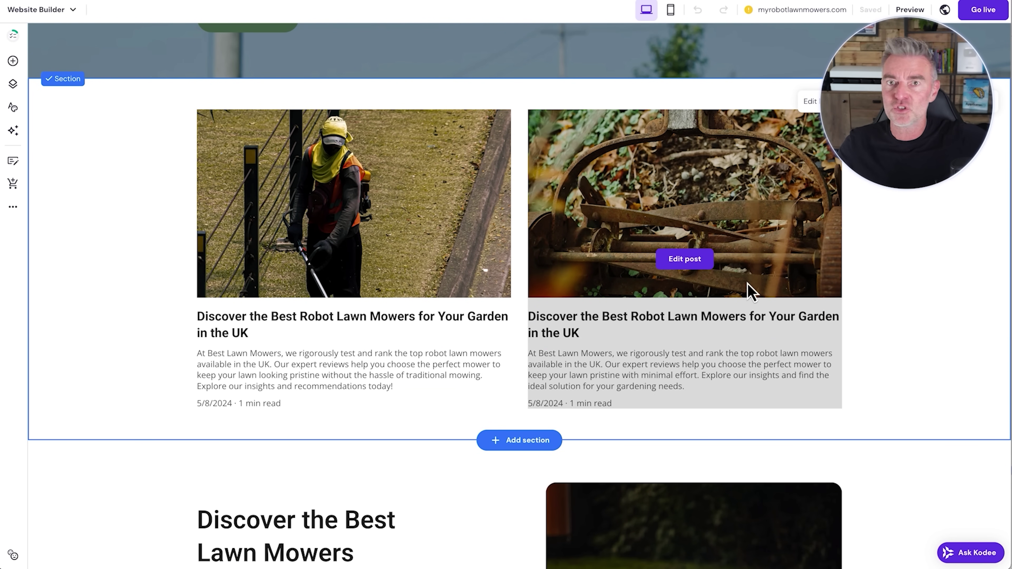
scroll(751, 288, down, 2)
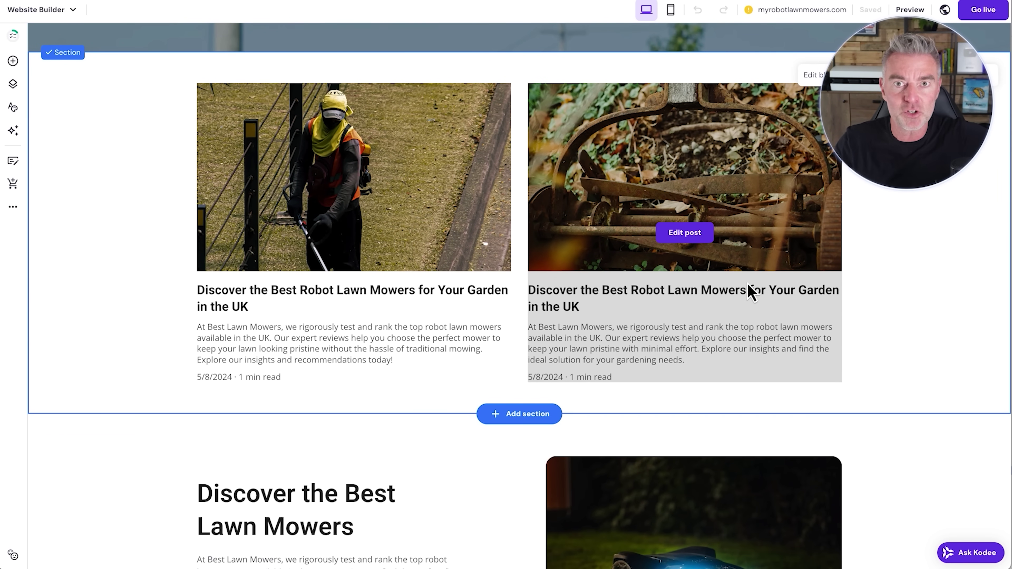
scroll(751, 288, up, 7)
scroll(748, 289, down, 5)
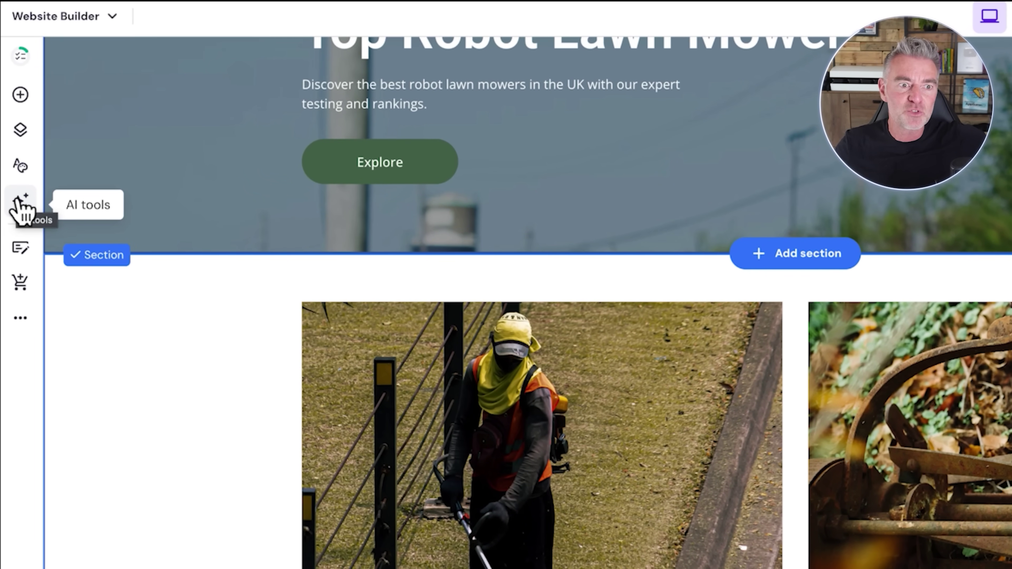
- Generate AI images of a robot lawnmower busy going up and down a beautiful green lawn of a back garden
click(20, 200)
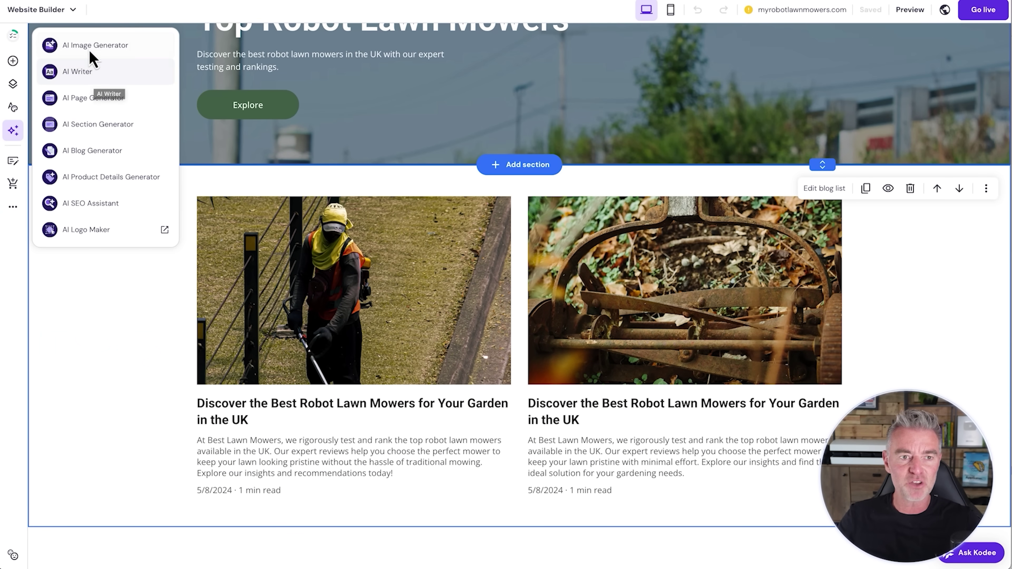
click(132, 68)
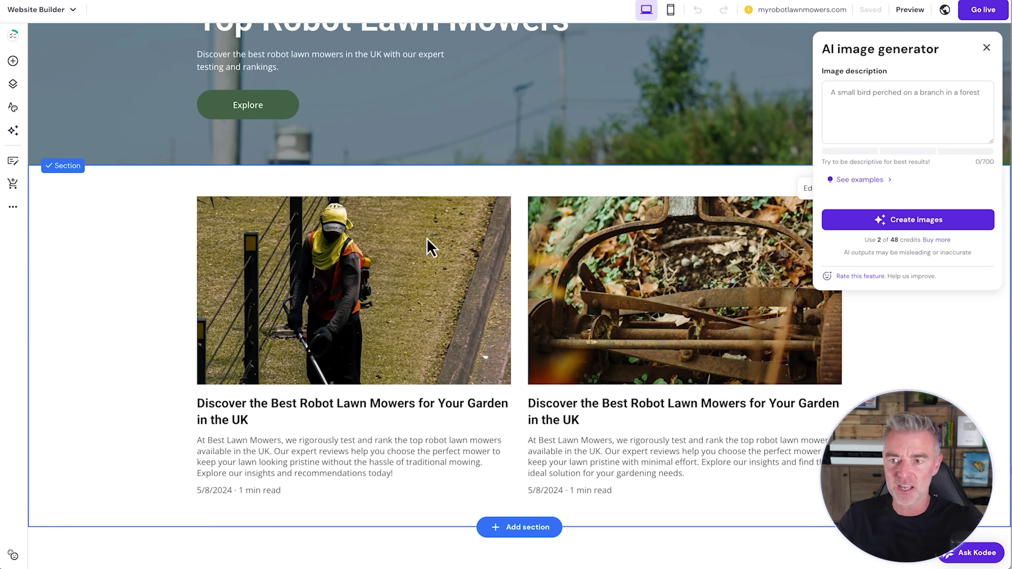
click(868, 116)
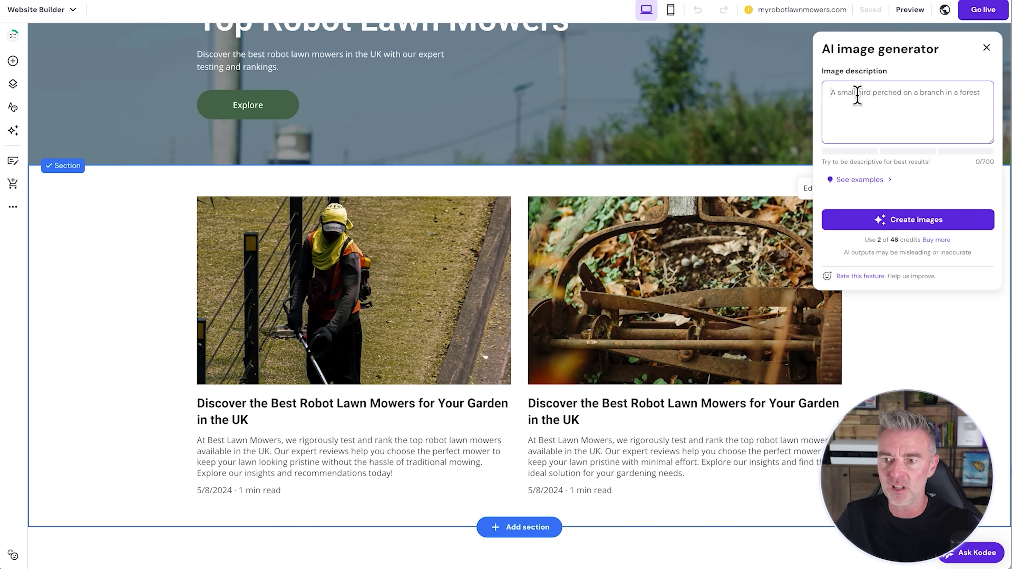
click(857, 95)
text(Can you create)
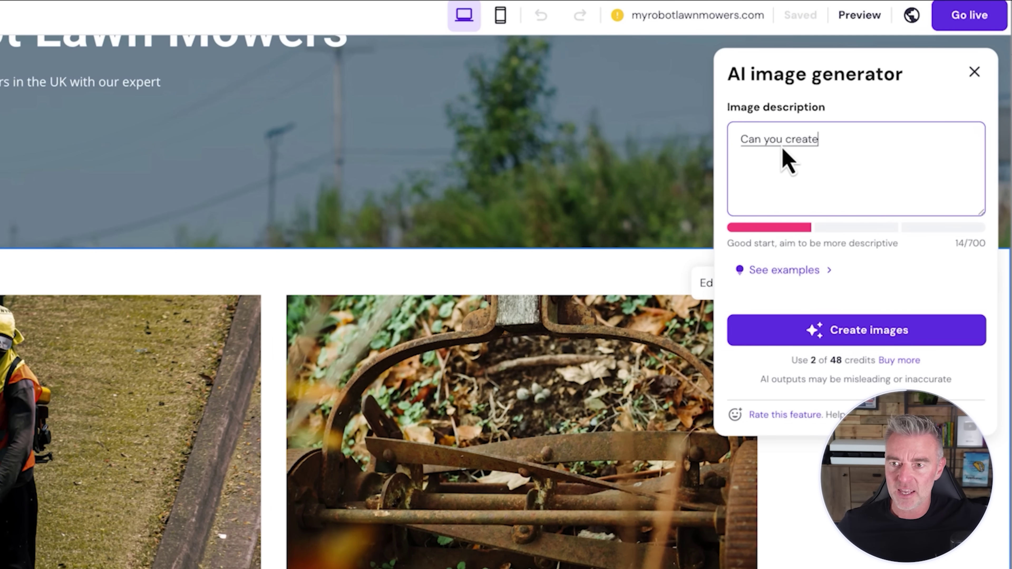
text( a picture of)
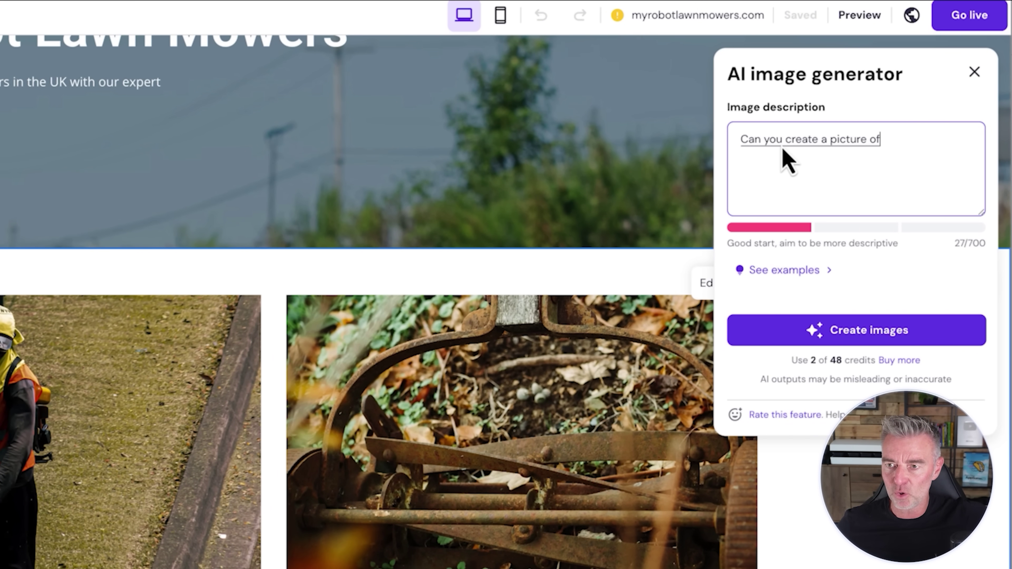
text( a robot lawnmower busy)
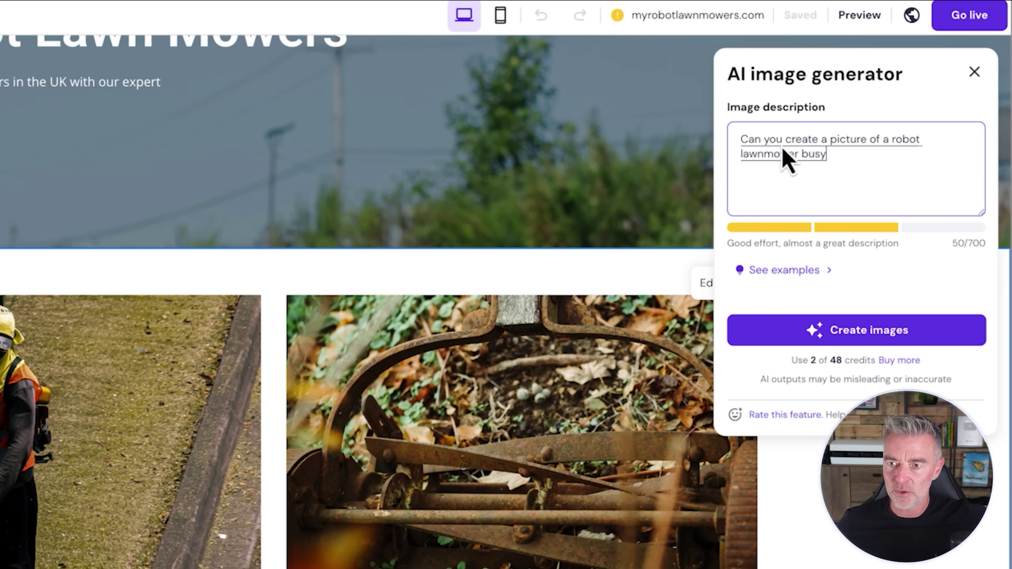
text( going up and down a beautiful green lawn of a back garden.)
click(848, 323)
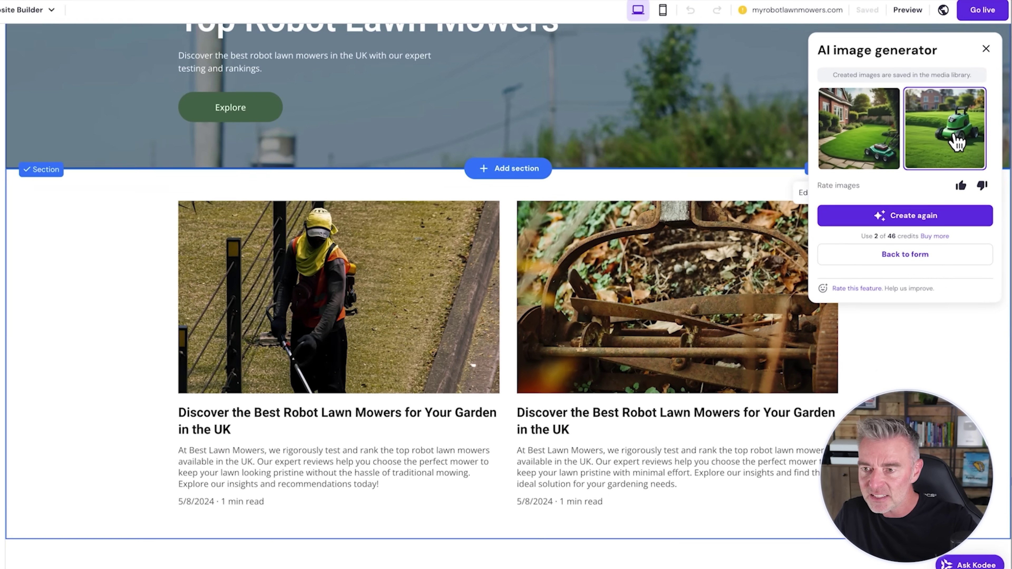
- Try the generated green mower image in a new section below the blog posts, and remove both the image and the section
click(940, 198)
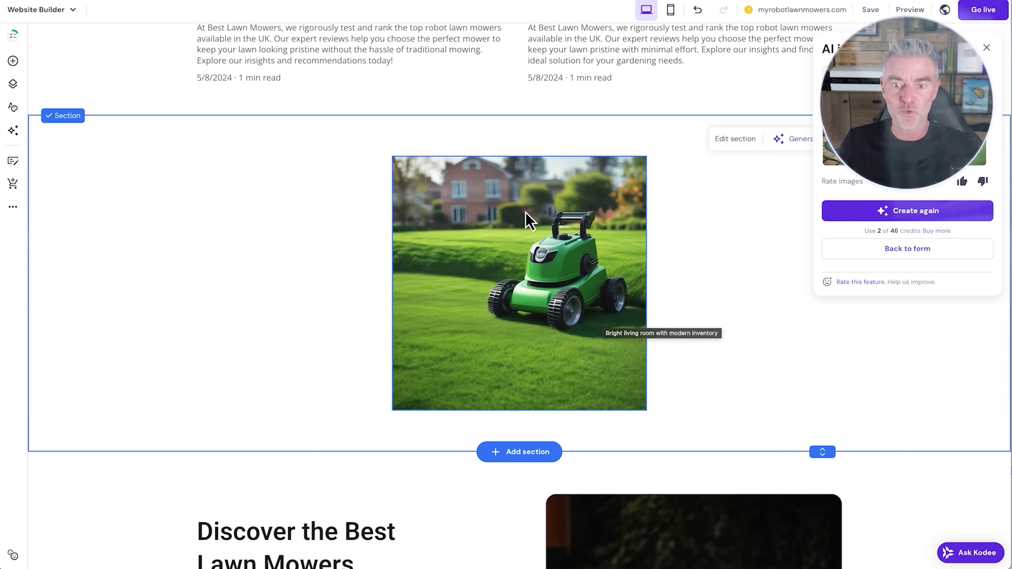
click(531, 290)
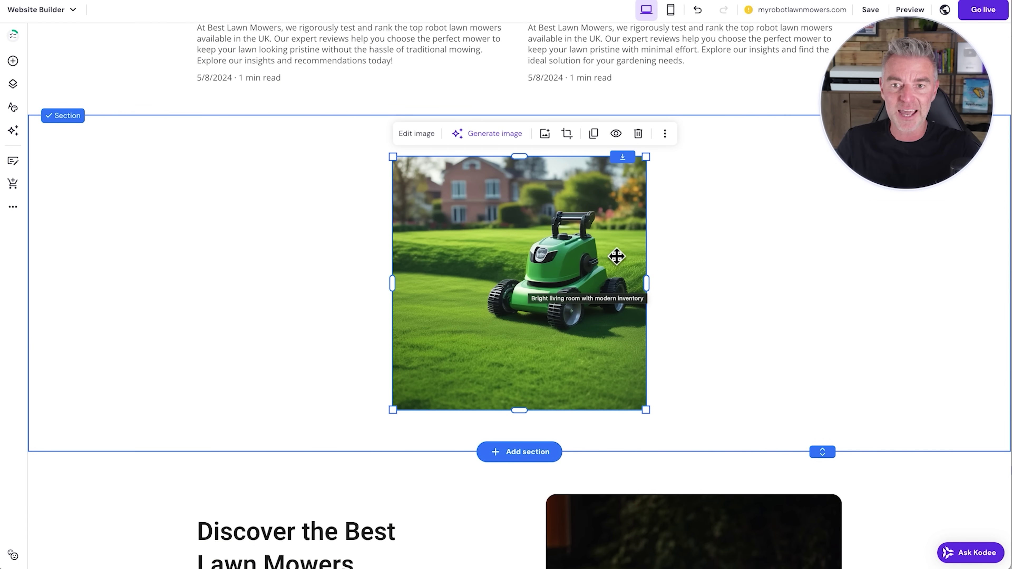
click(637, 135)
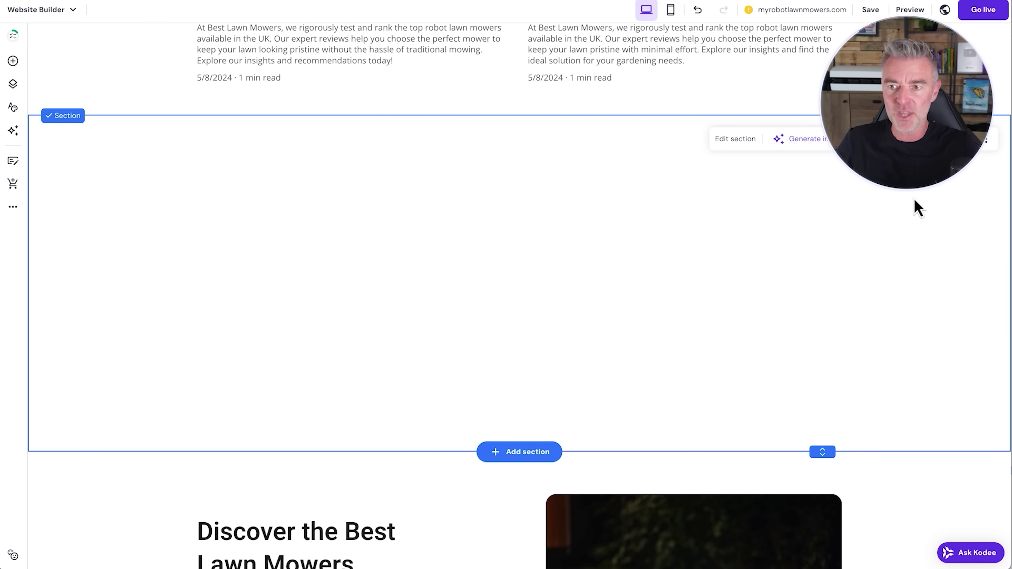
key(ctrl+z)
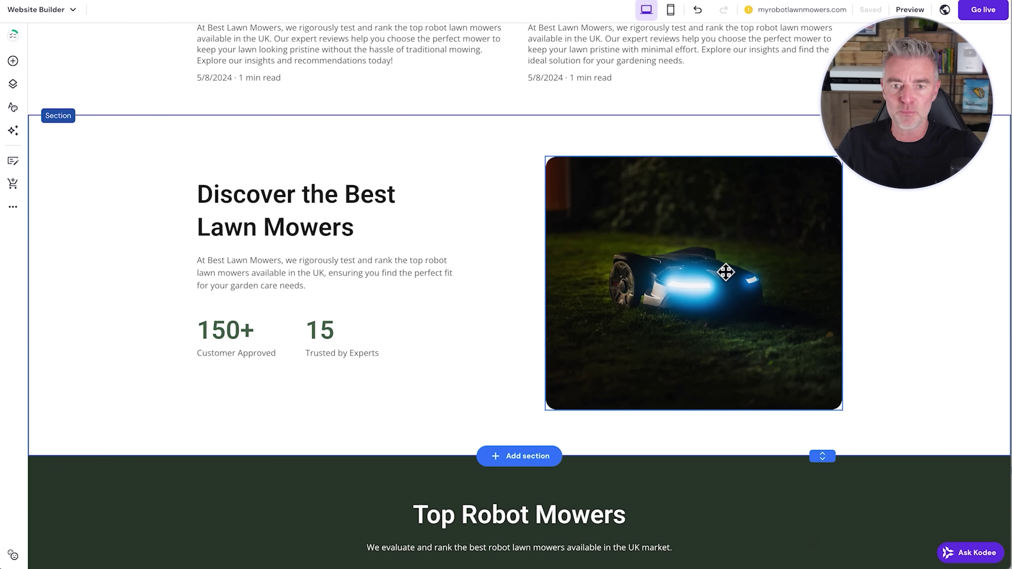
- Replace the first blog post's featured image with the generated green mower picture from the media library and save the post settings
scroll(641, 231, up, 8)
scroll(641, 230, up, 2)
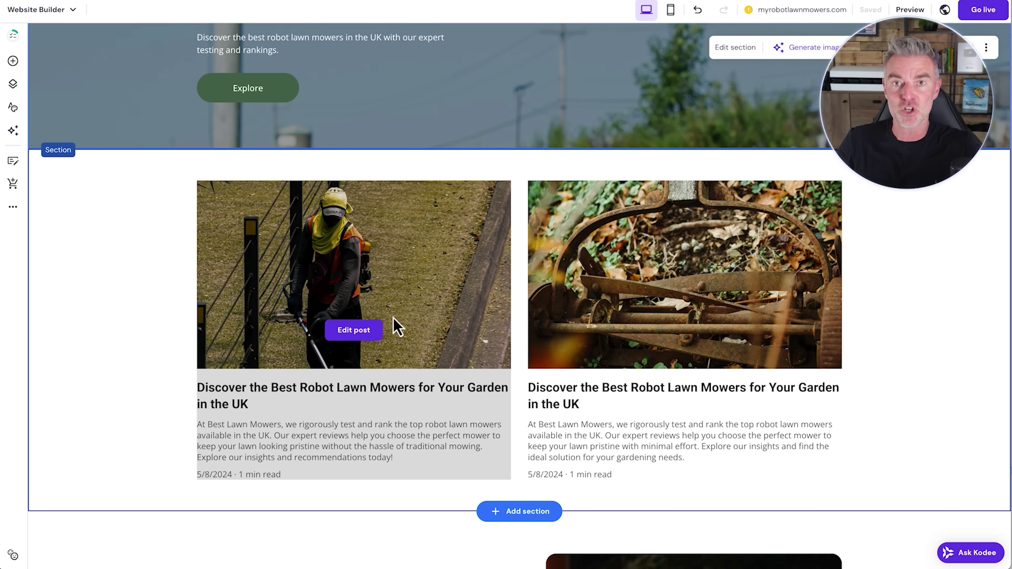
scroll(498, 318, up, 6)
right_click(498, 310)
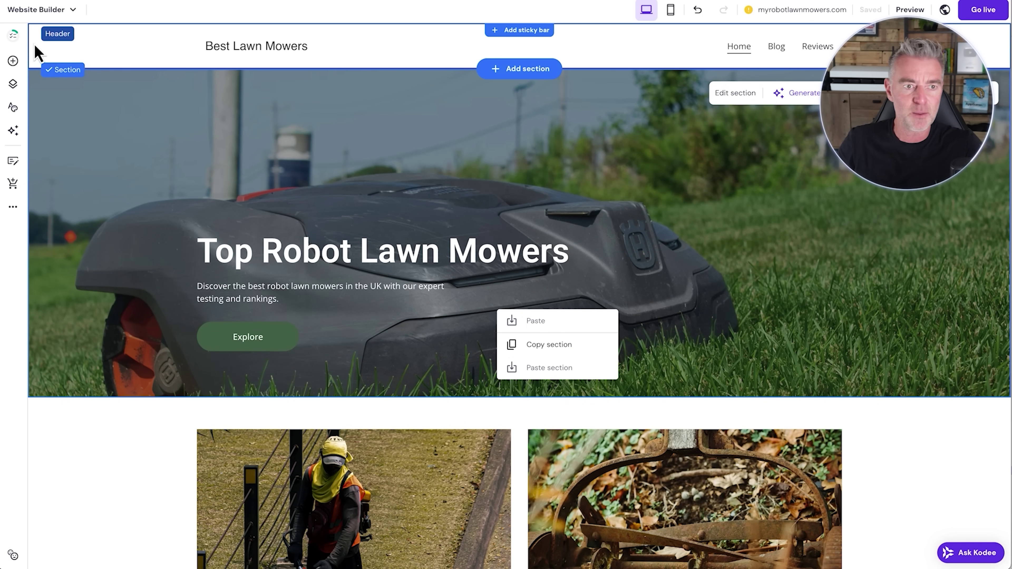
click(13, 161)
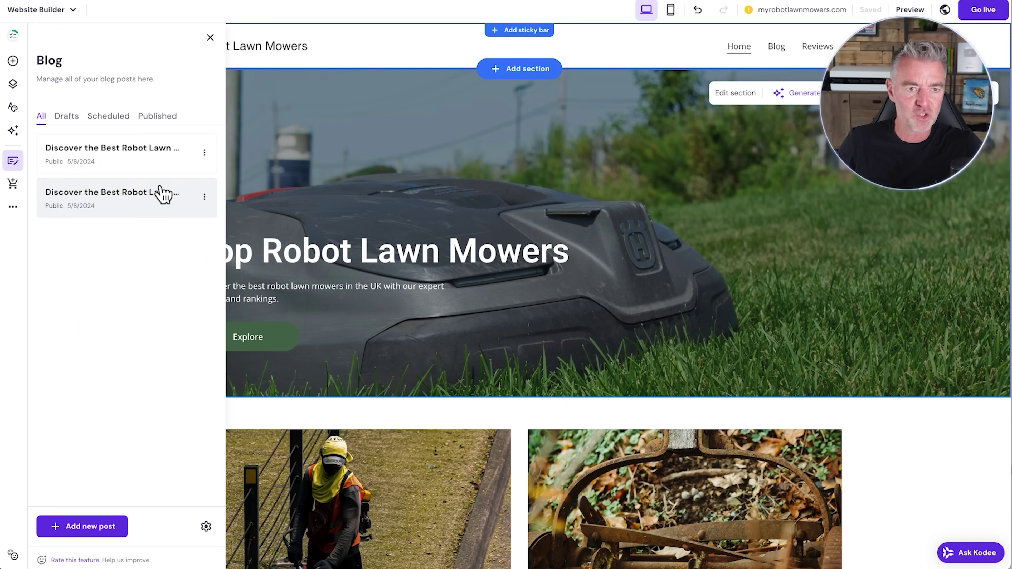
click(204, 152)
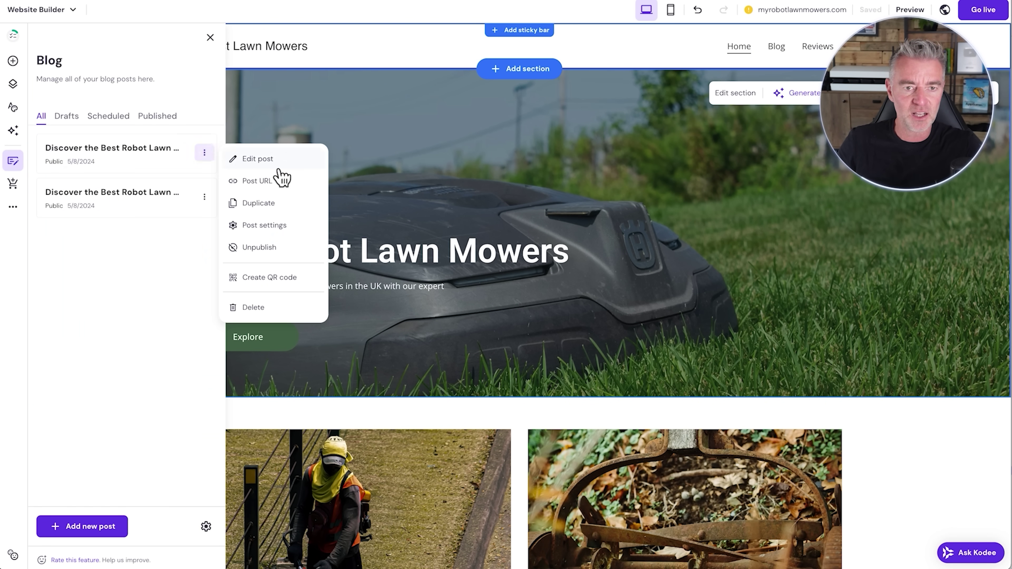
click(265, 226)
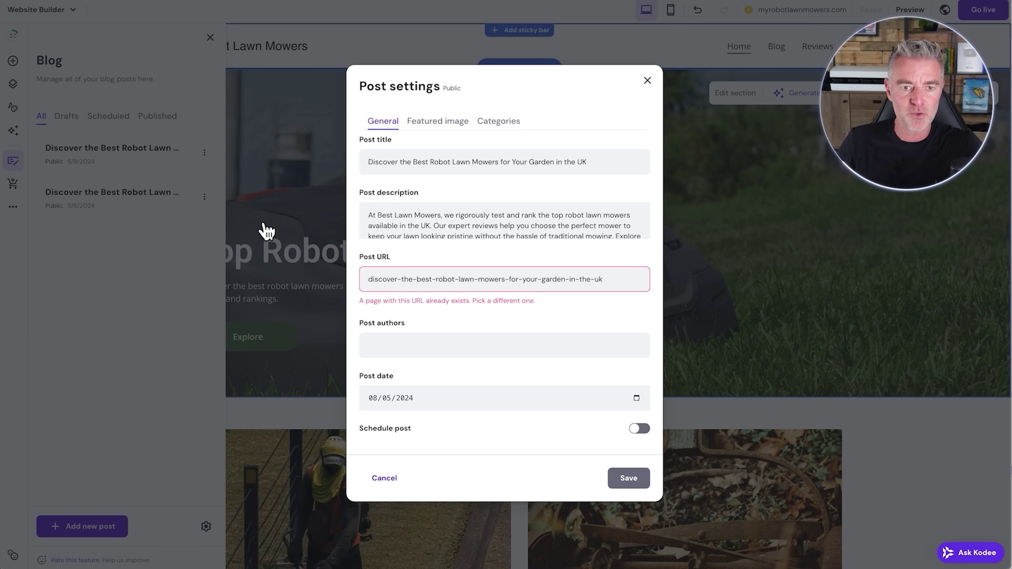
click(440, 123)
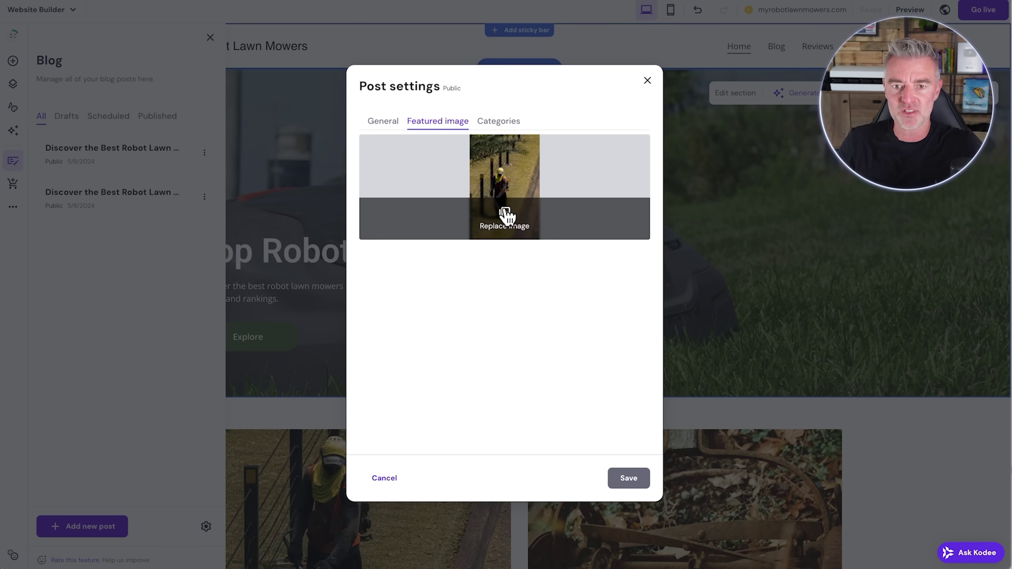
click(505, 217)
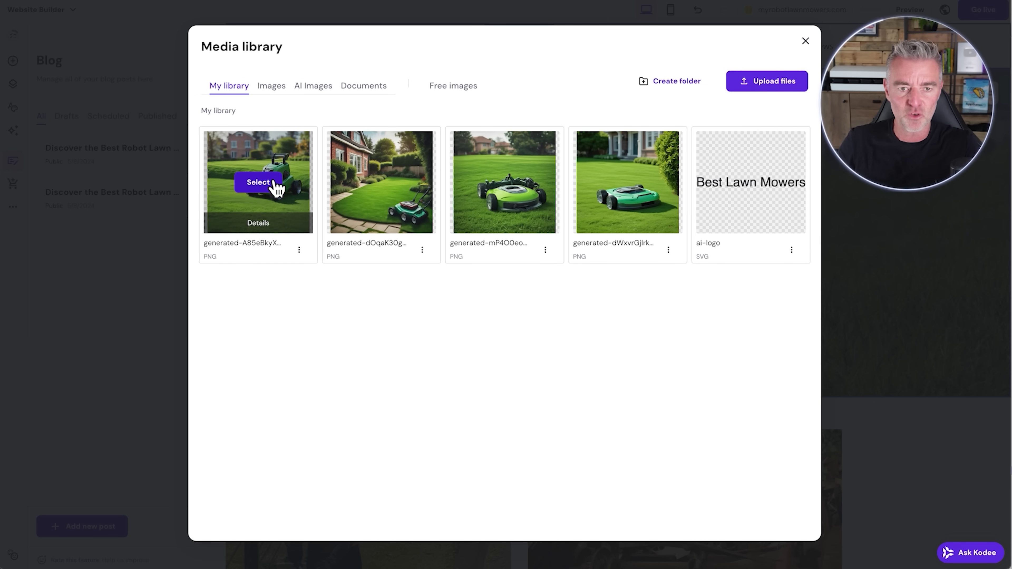
click(274, 187)
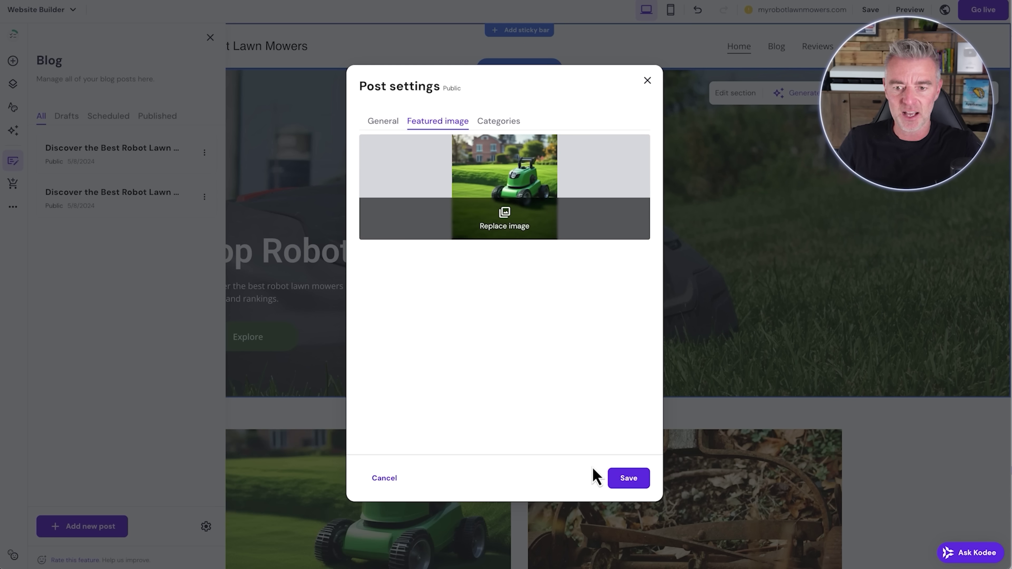
click(635, 482)
- Check the first blog post's new image on the homepage and close the blog post manager
scroll(635, 490, down, 4)
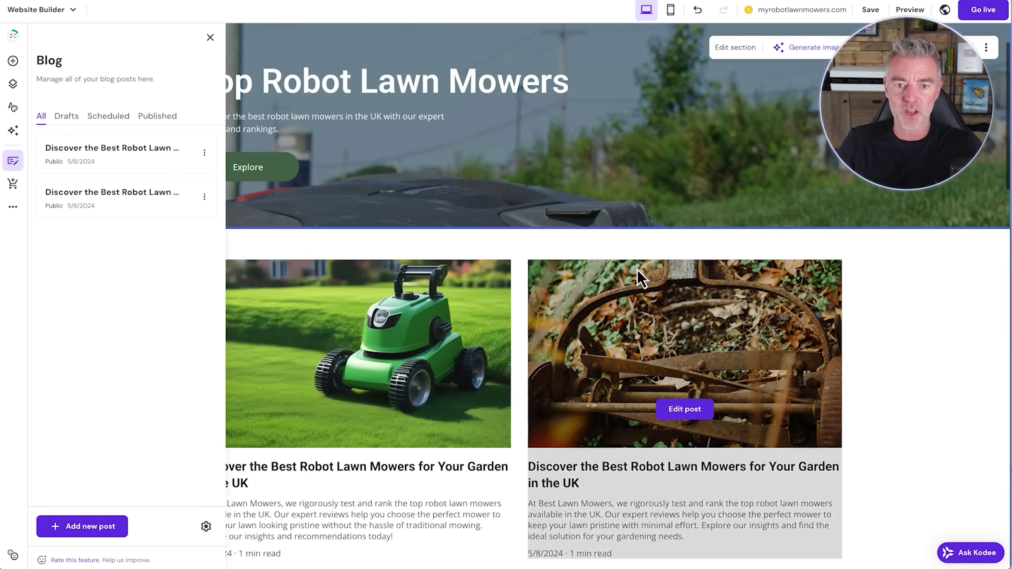
scroll(451, 425, down, 4)
scroll(574, 379, down, 1)
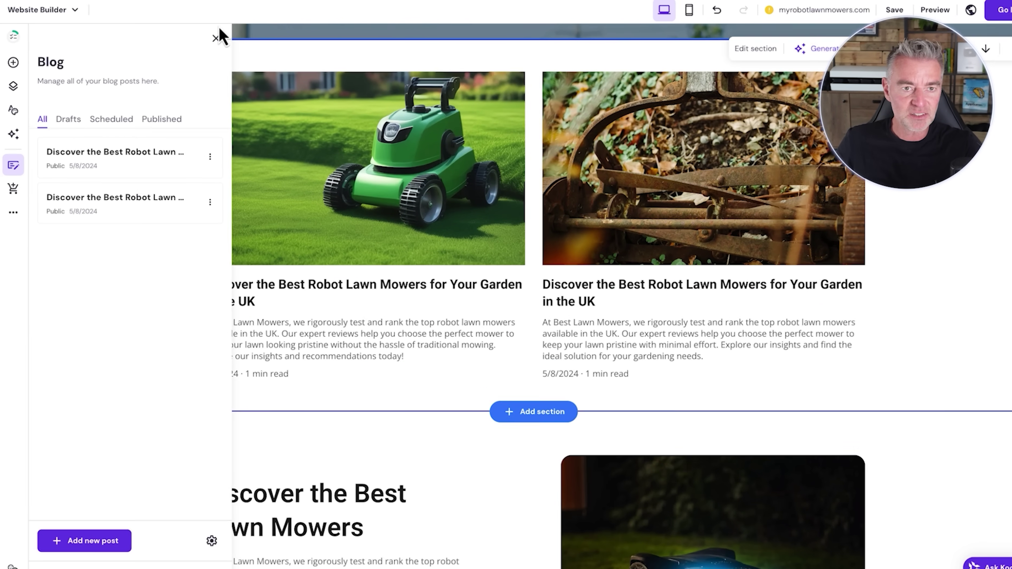
click(217, 33)
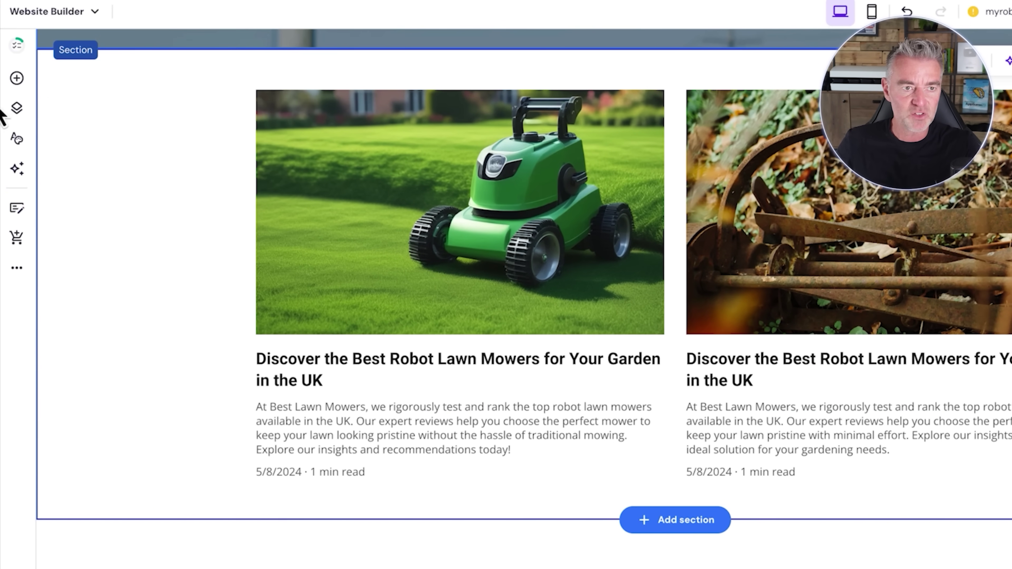
- Look through the site's pages and navigation, the website styles and the list of AI tools
click(17, 111)
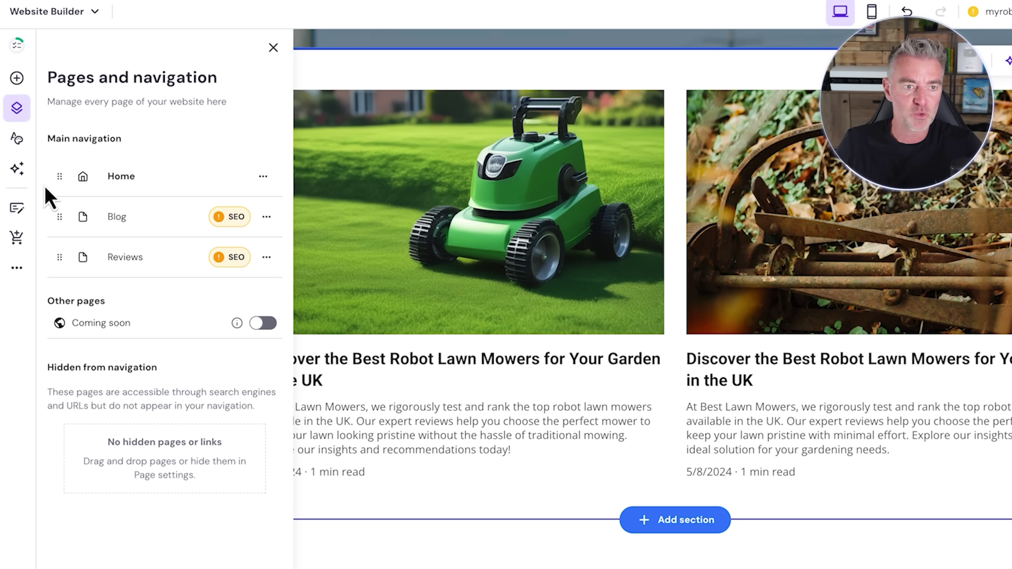
click(16, 139)
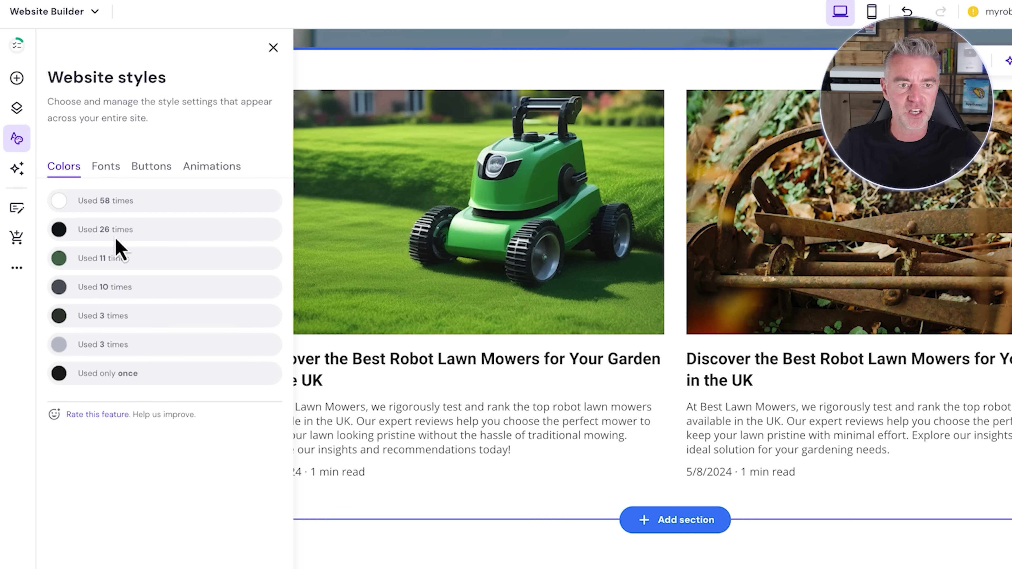
click(18, 169)
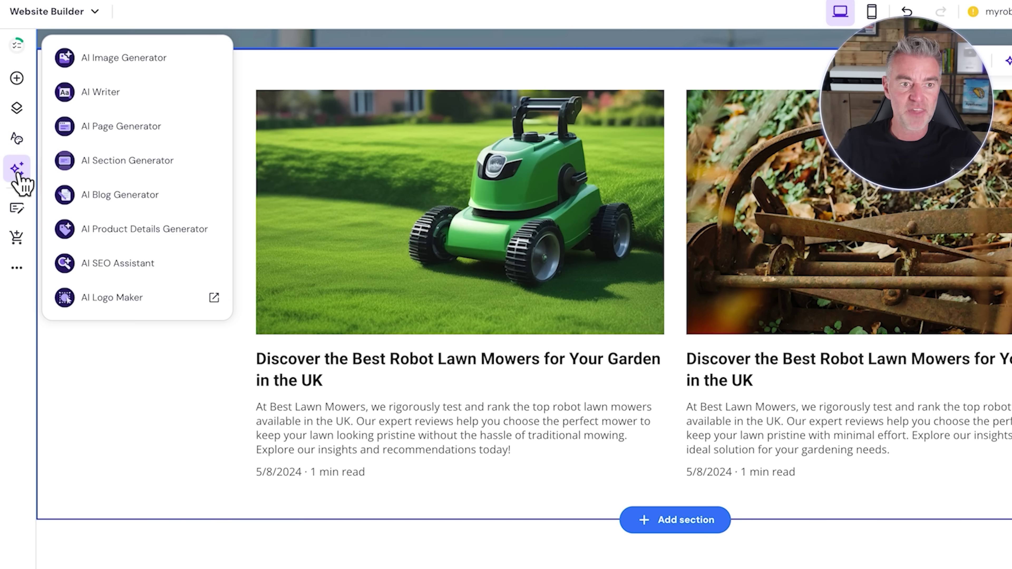
- Start a new AI blog post with a casual tone of voice and a length of 800-1000 words
click(17, 208)
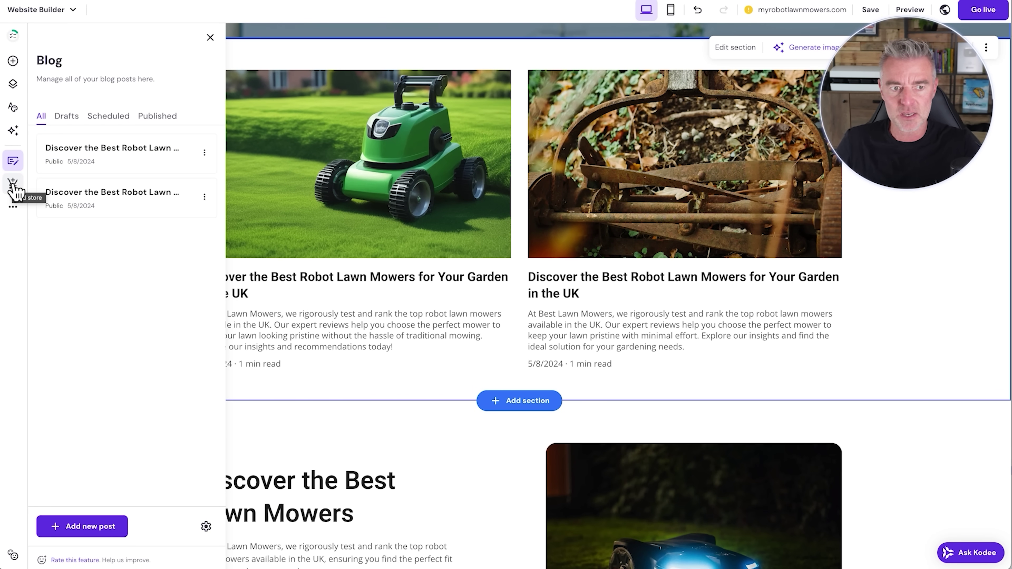
click(94, 526)
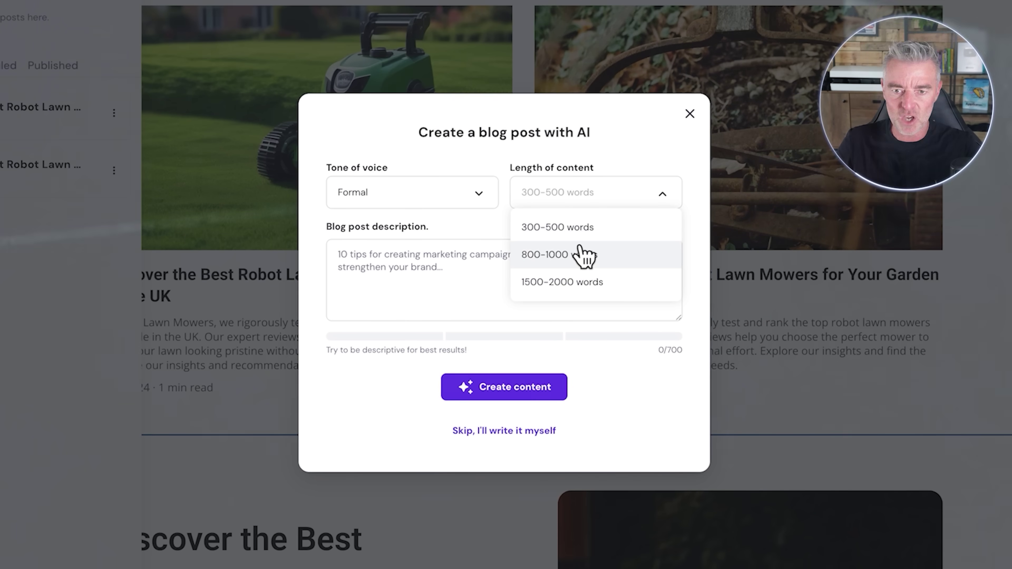
click(582, 255)
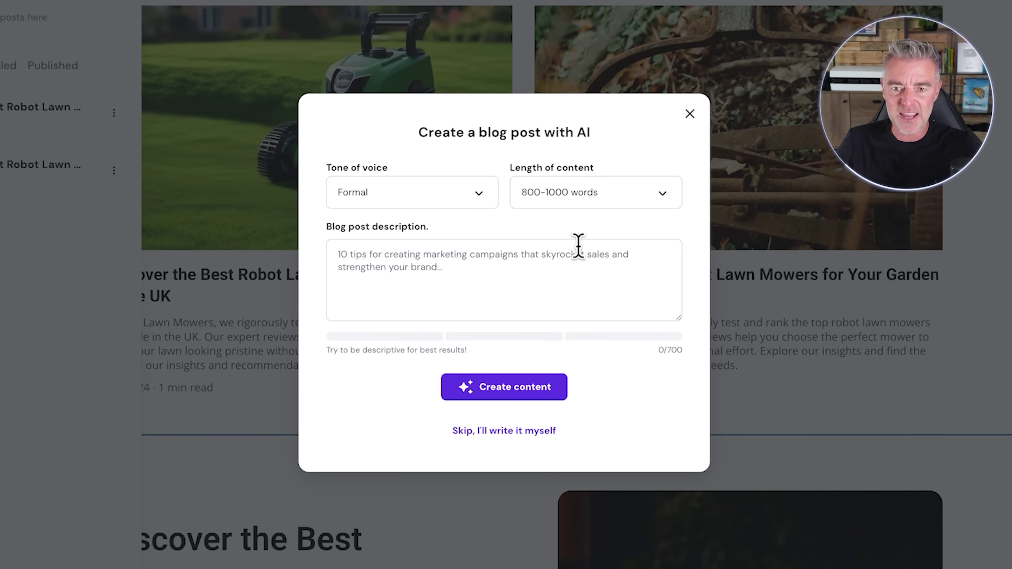
click(463, 257)
click(433, 193)
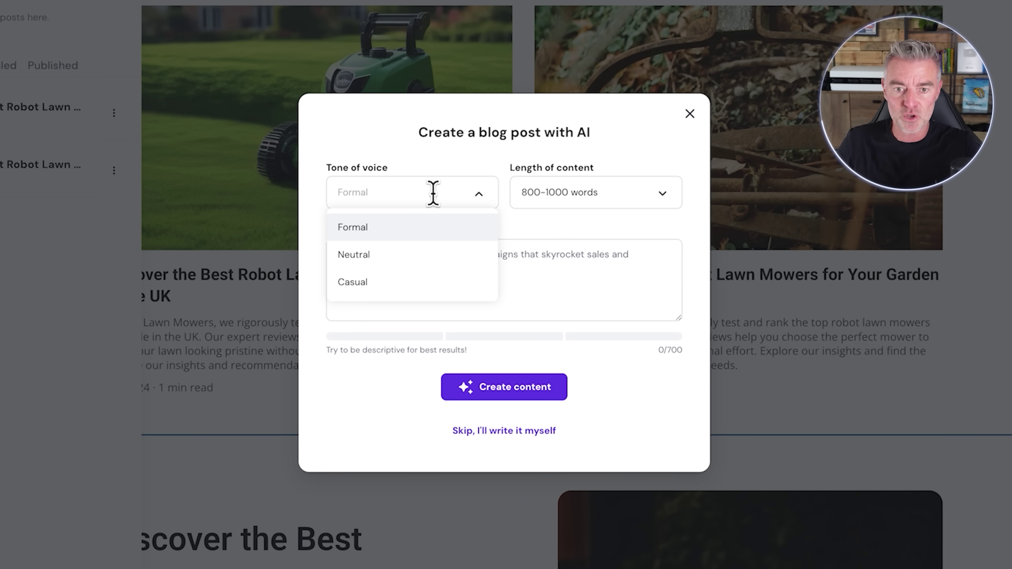
click(354, 283)
- Generate a blog post that teaches a novice gardener to create the perfect lawn that looks green and lush all year around
click(413, 284)
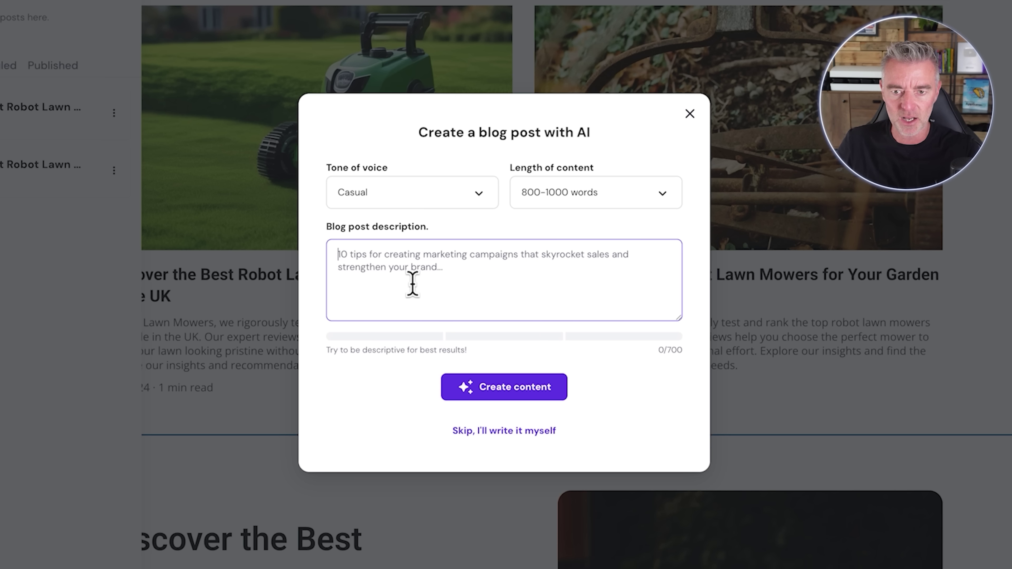
key(ctrl)
key(ctrl)
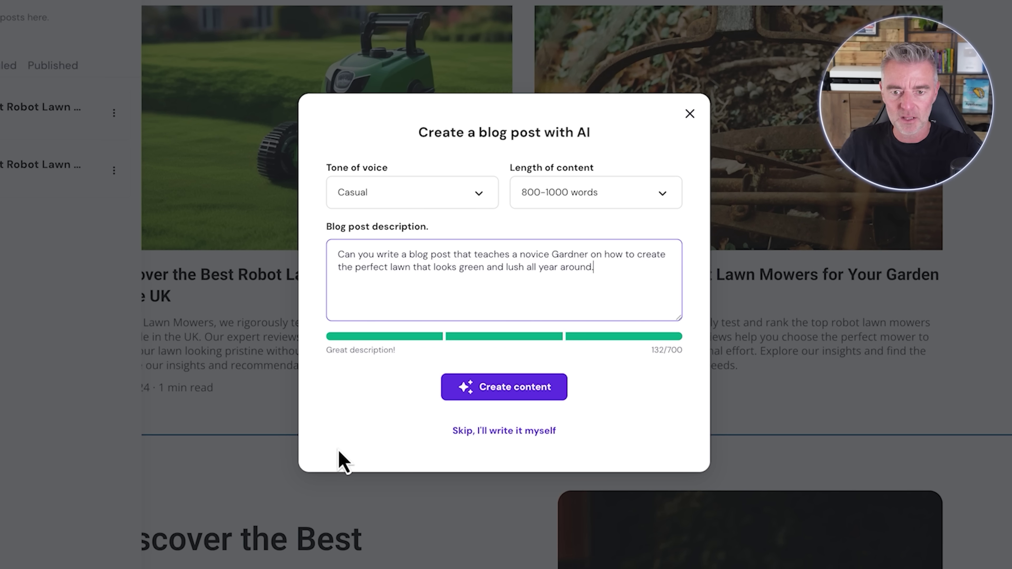
click(511, 388)
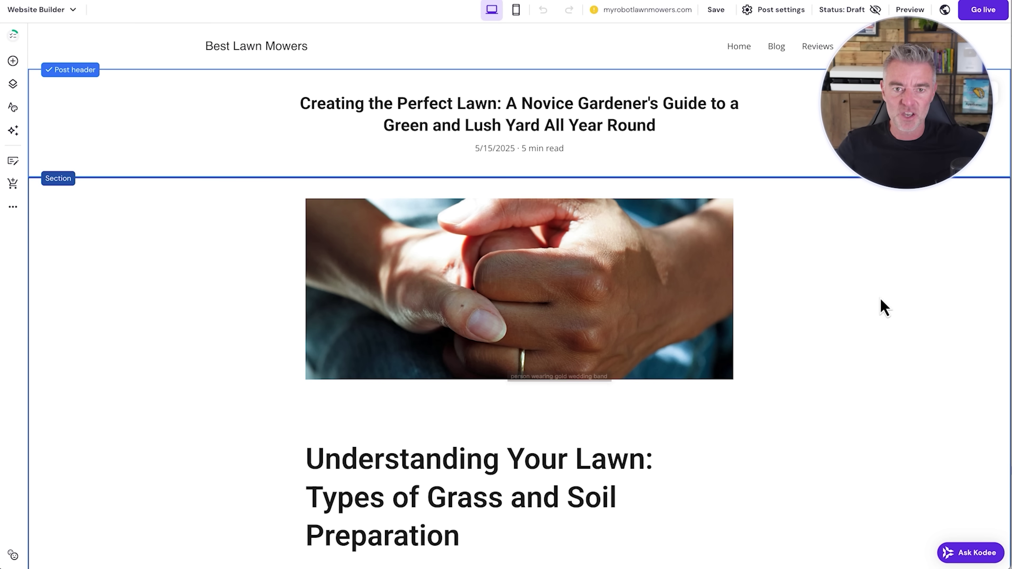
- Read through the generated lawn guide post and save it
scroll(881, 305, down, 1)
scroll(881, 307, down, 8)
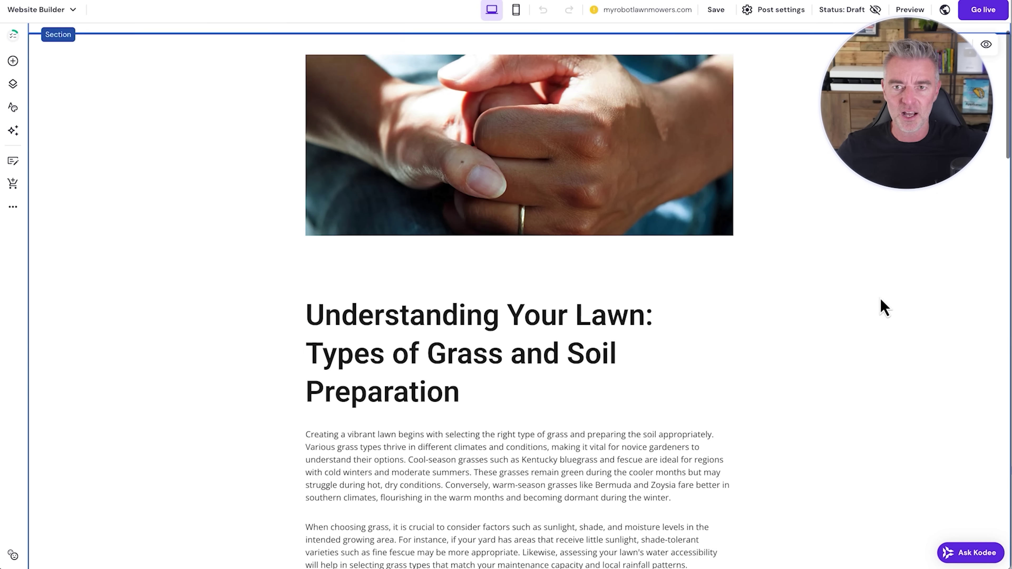
scroll(880, 307, down, 2)
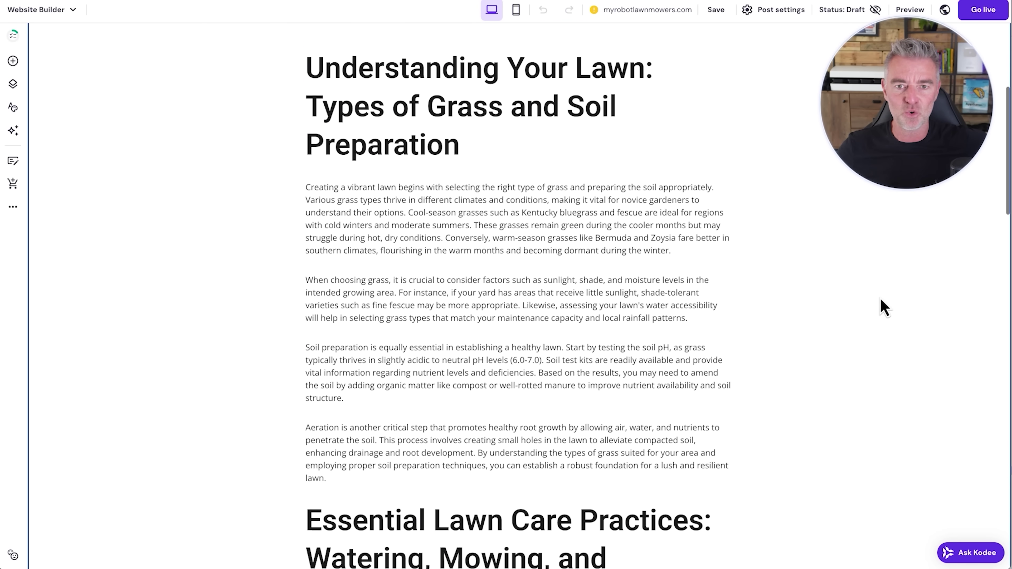
scroll(605, 126, down, 10)
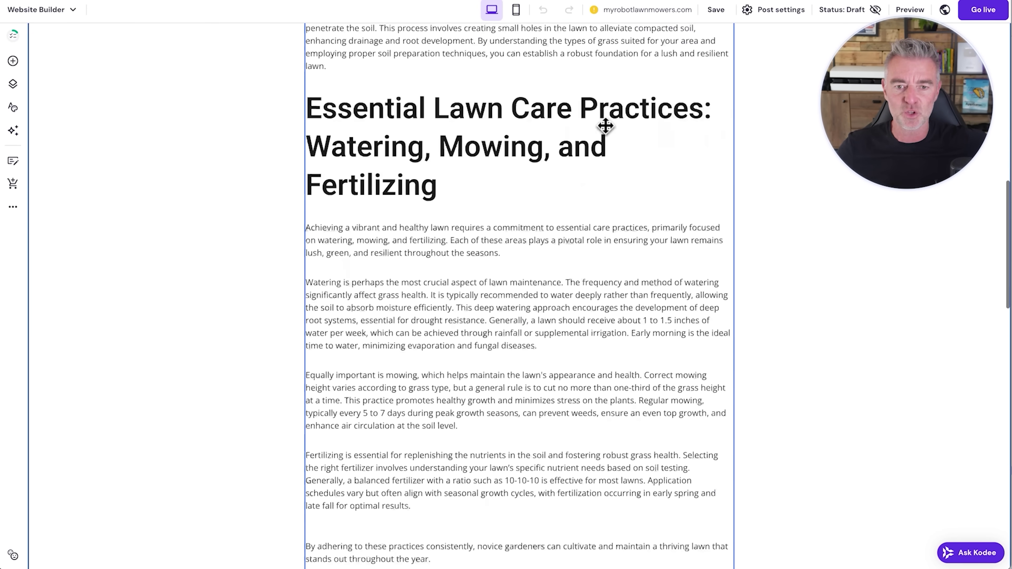
scroll(569, 322, down, 20)
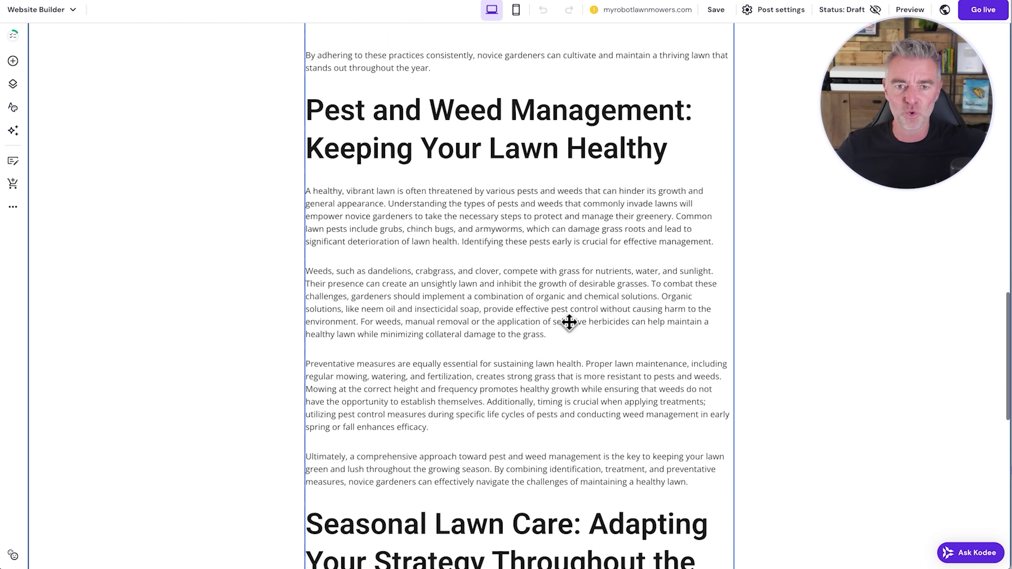
scroll(568, 322, up, 2)
scroll(569, 321, up, 20)
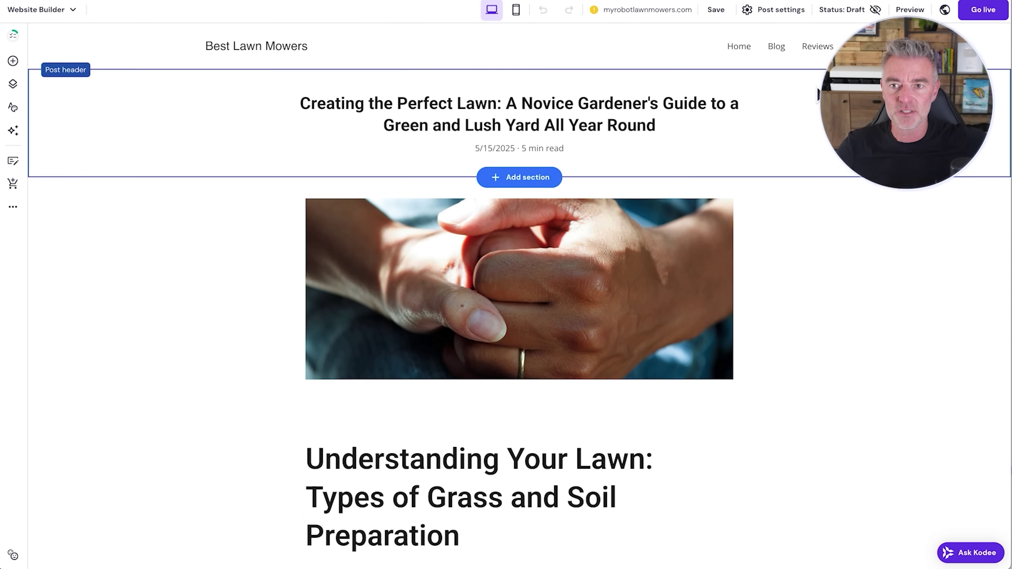
click(717, 11)
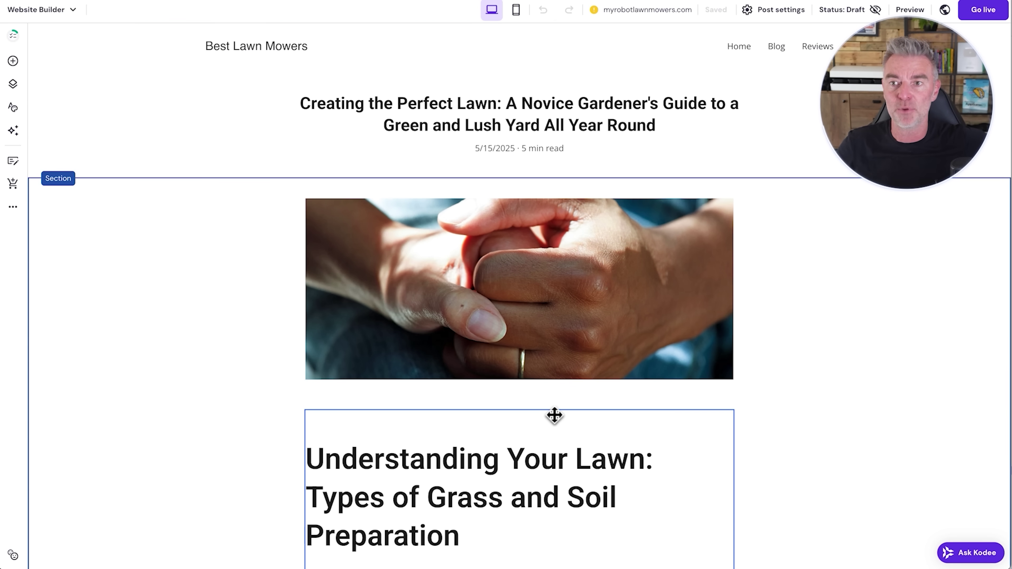
- Preview the lawn guide post from start to end and check the site's homepage
click(944, 10)
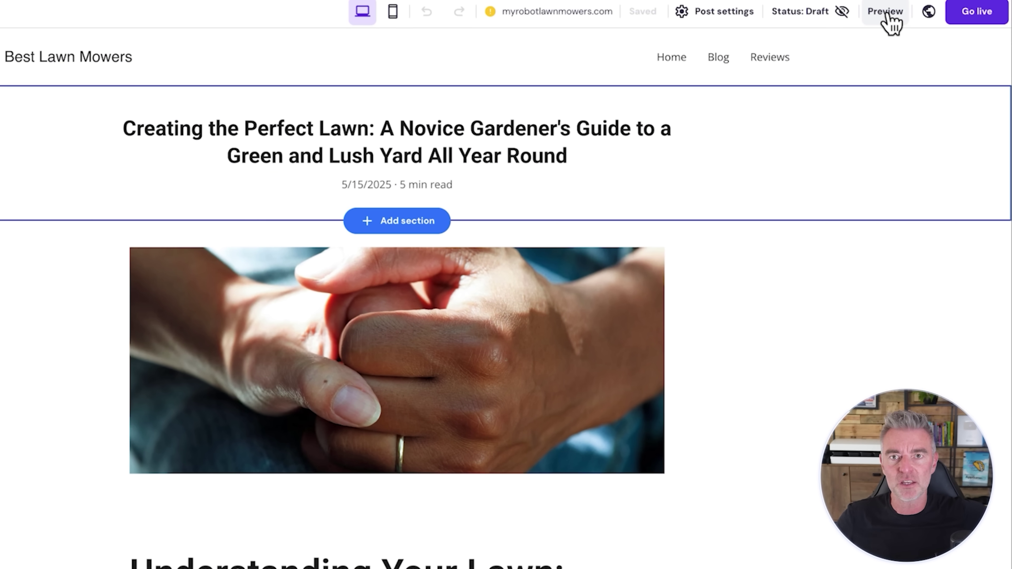
click(885, 12)
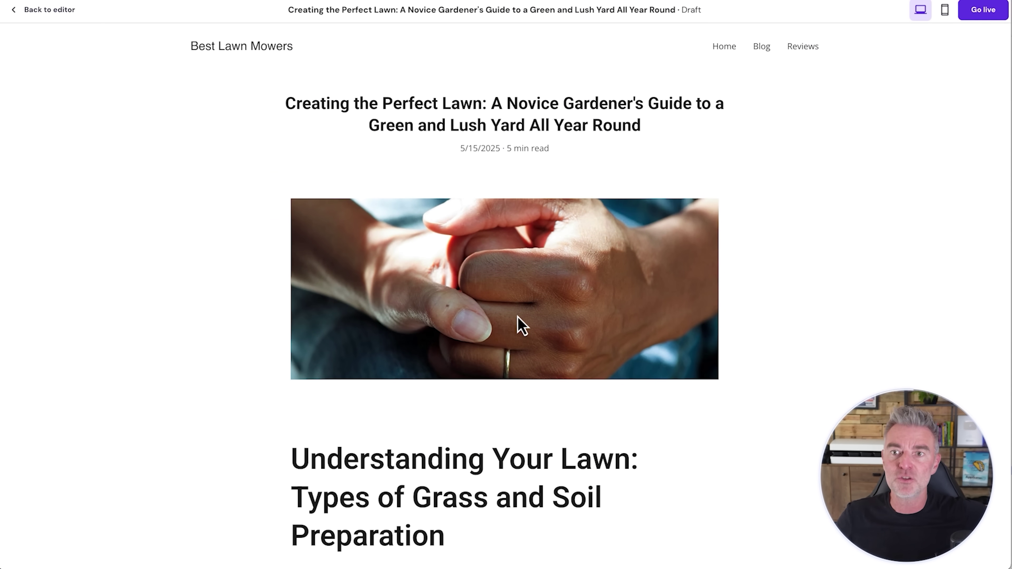
scroll(384, 271, down, 6)
scroll(381, 259, down, 10)
scroll(381, 259, up, 20)
click(724, 47)
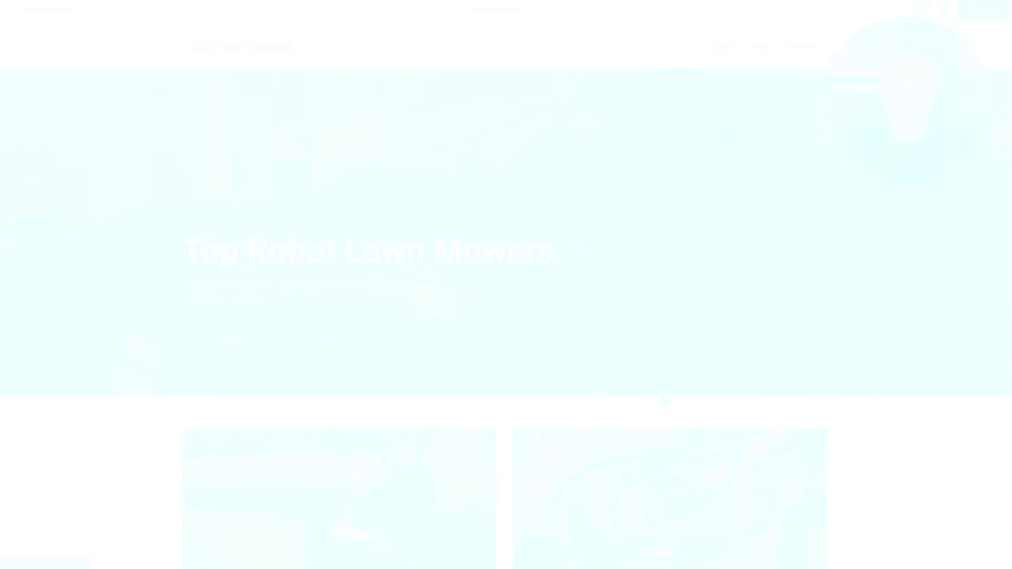
scroll(662, 402, down, 6)
scroll(661, 402, up, 6)
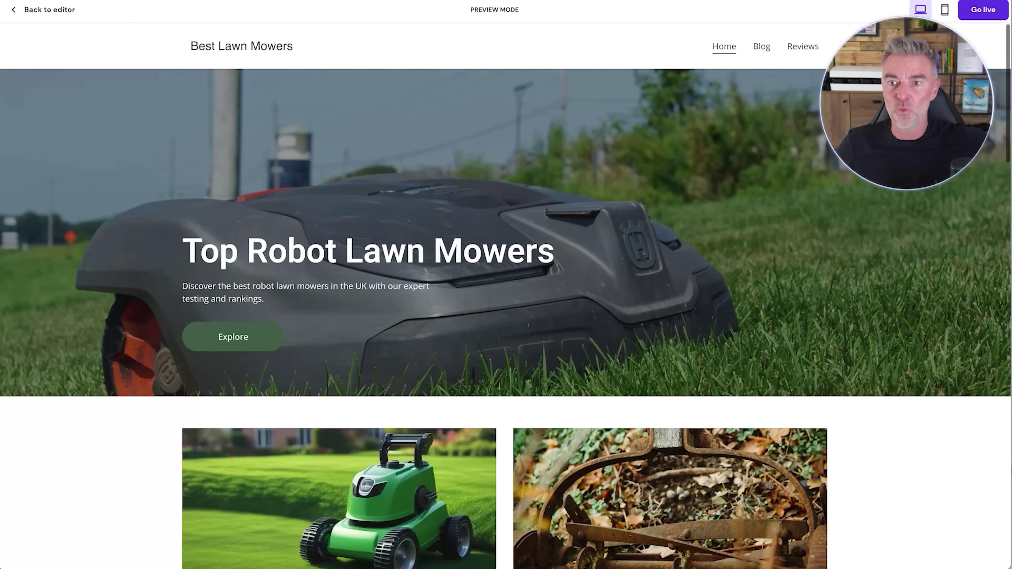
- Check the green mower post and the Blog page's listing in the preview, and return to the editor
click(760, 48)
click(382, 376)
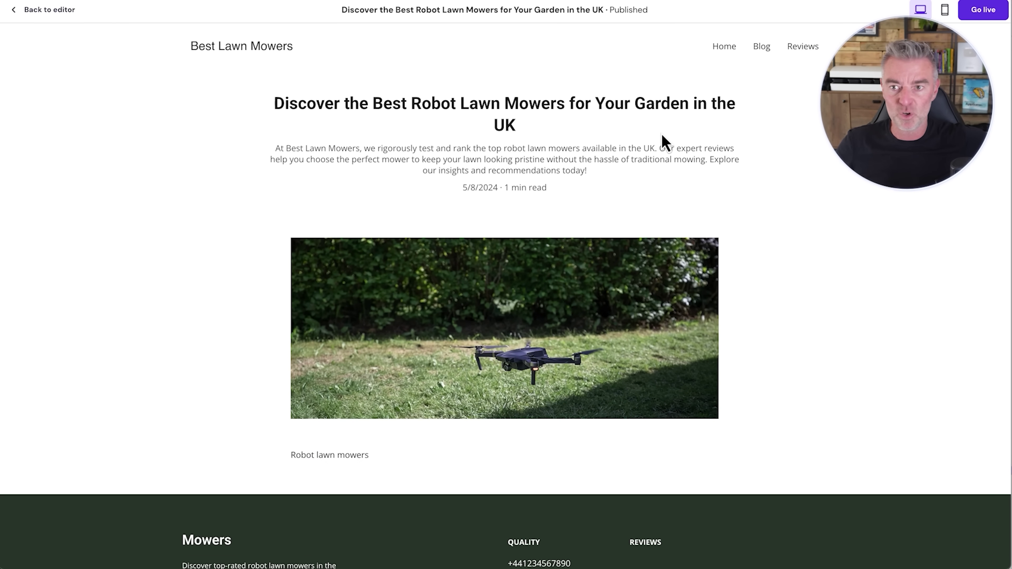
click(766, 49)
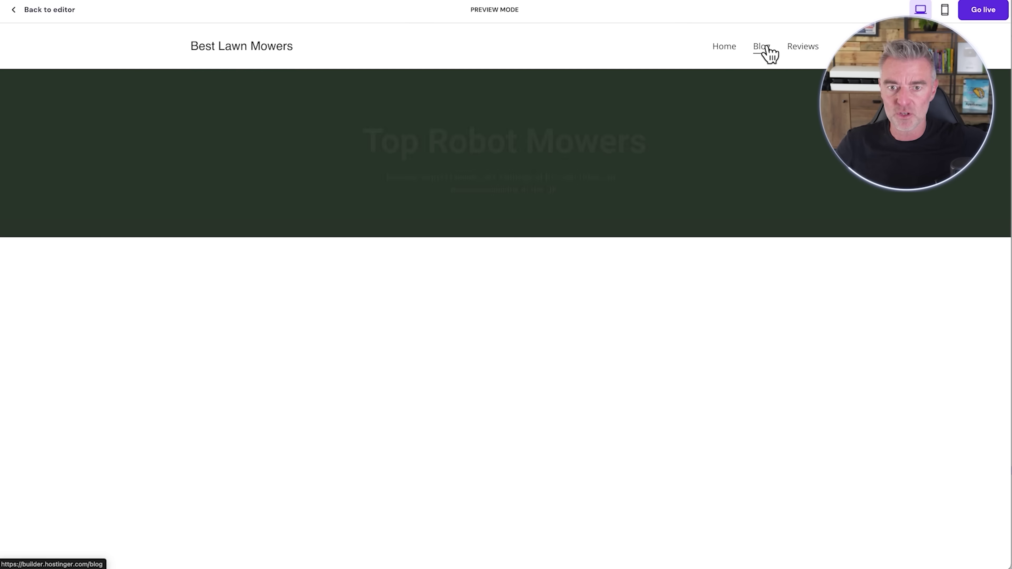
scroll(684, 429, down, 6)
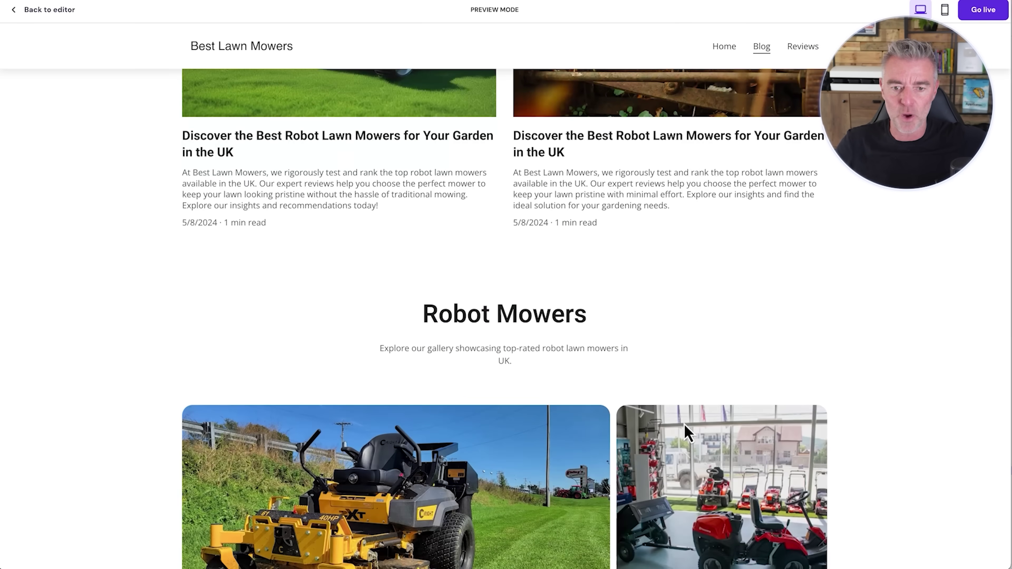
scroll(684, 429, down, 5)
scroll(627, 413, up, 12)
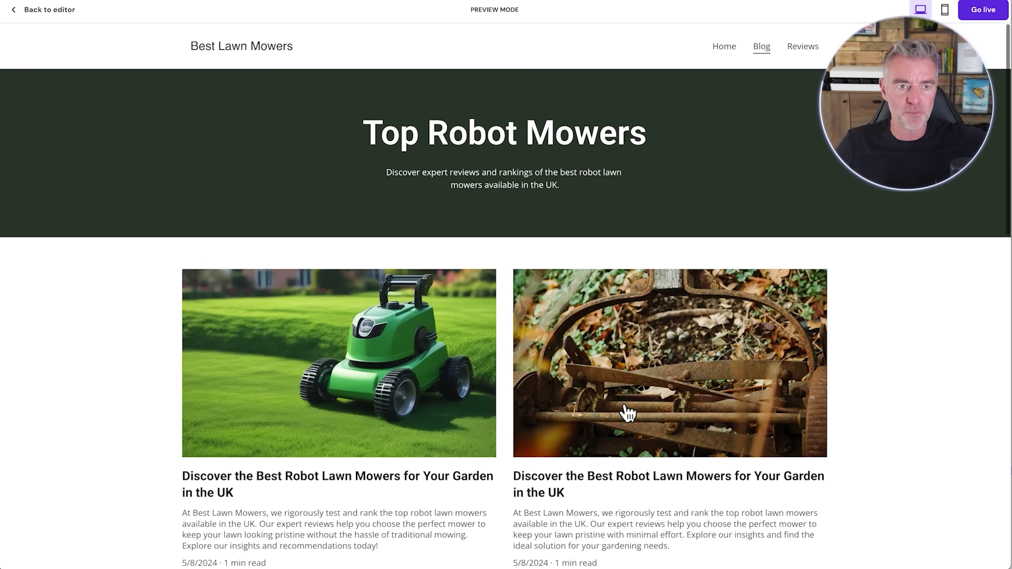
click(46, 10)
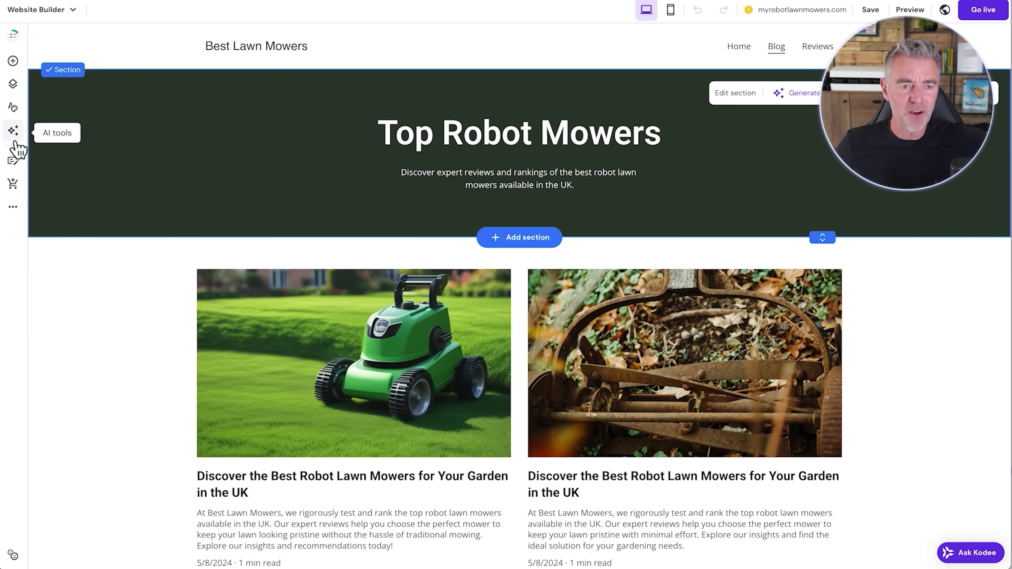
- Open the AI Logo Maker and choose the Futuristic logo style
click(13, 131)
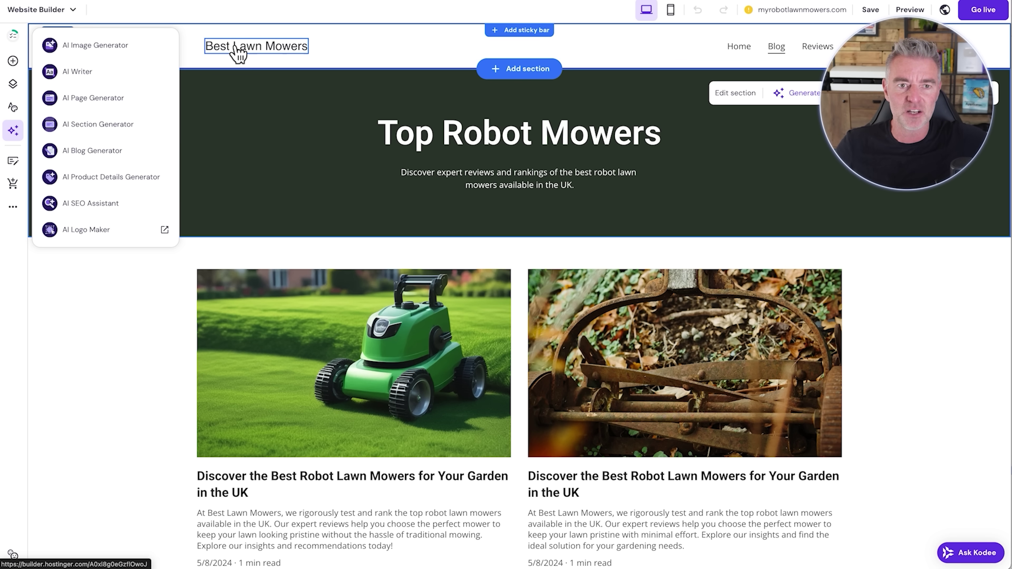
click(100, 232)
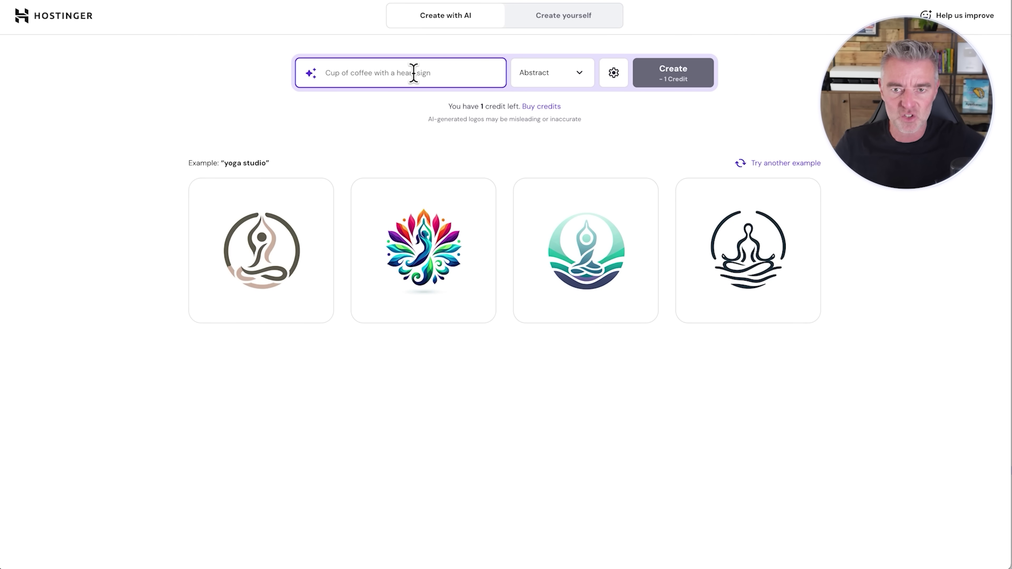
click(578, 78)
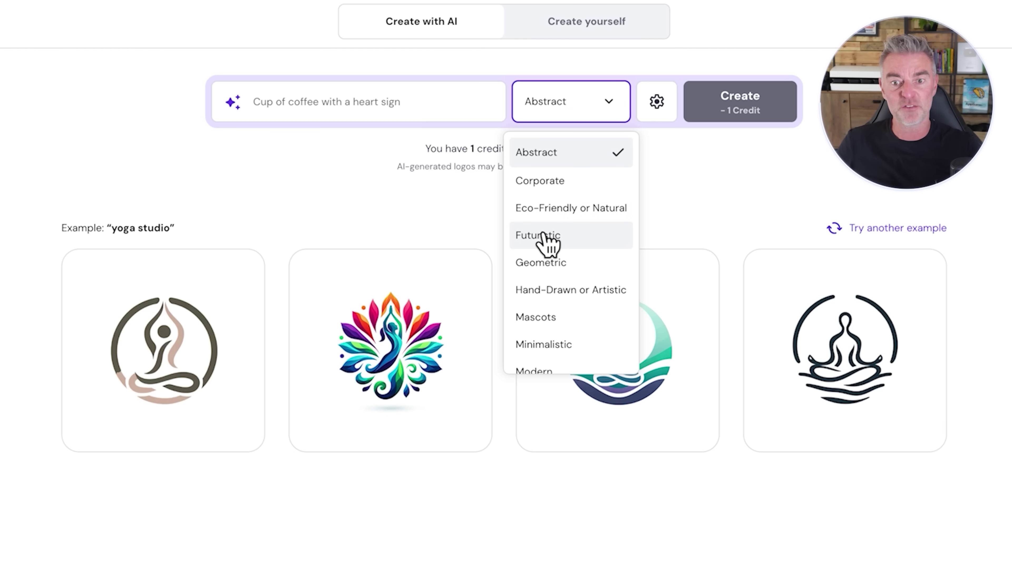
scroll(543, 233, down, 1)
scroll(548, 243, down, 3)
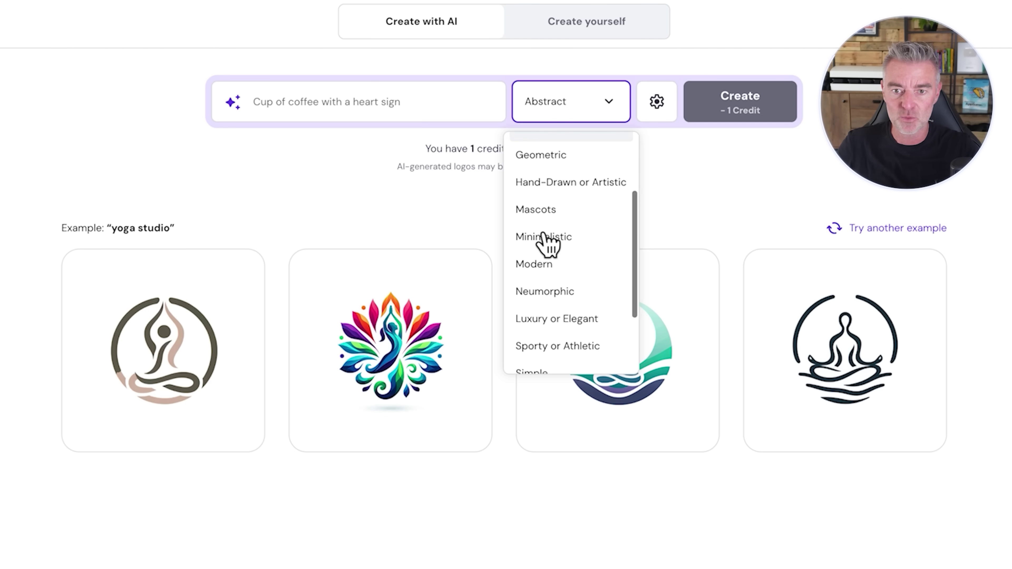
scroll(546, 239, up, 3)
click(546, 233)
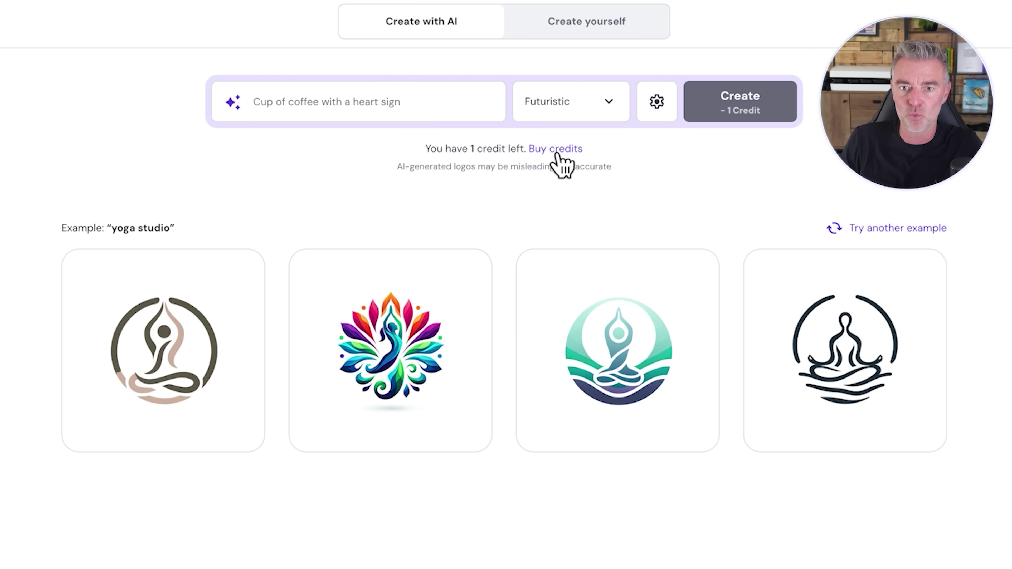
- Generate a colorful logo from the prompt "a robot lawnmower and next to it the text Best Robo Lawn Mower"
click(306, 107)
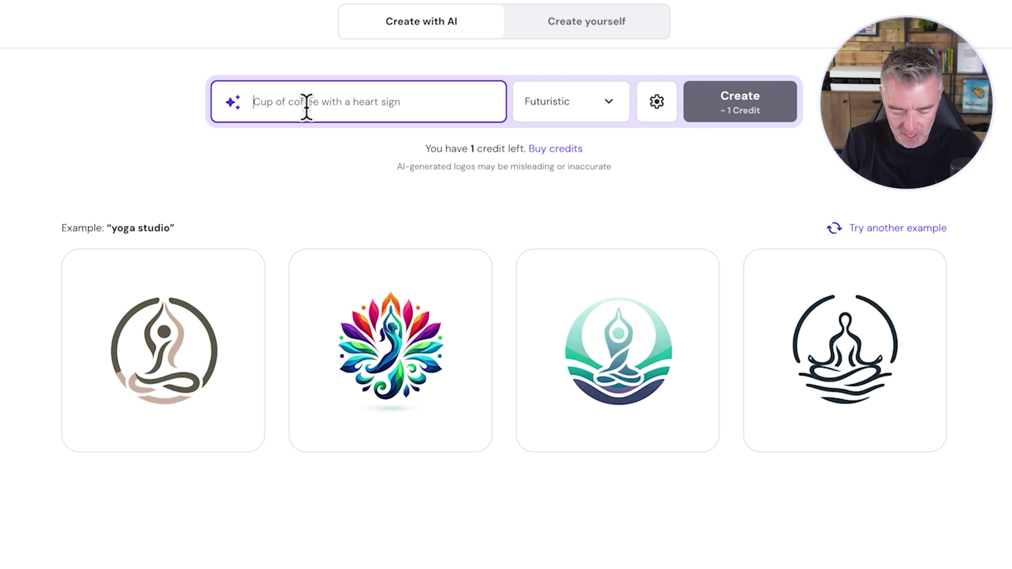
text(a)
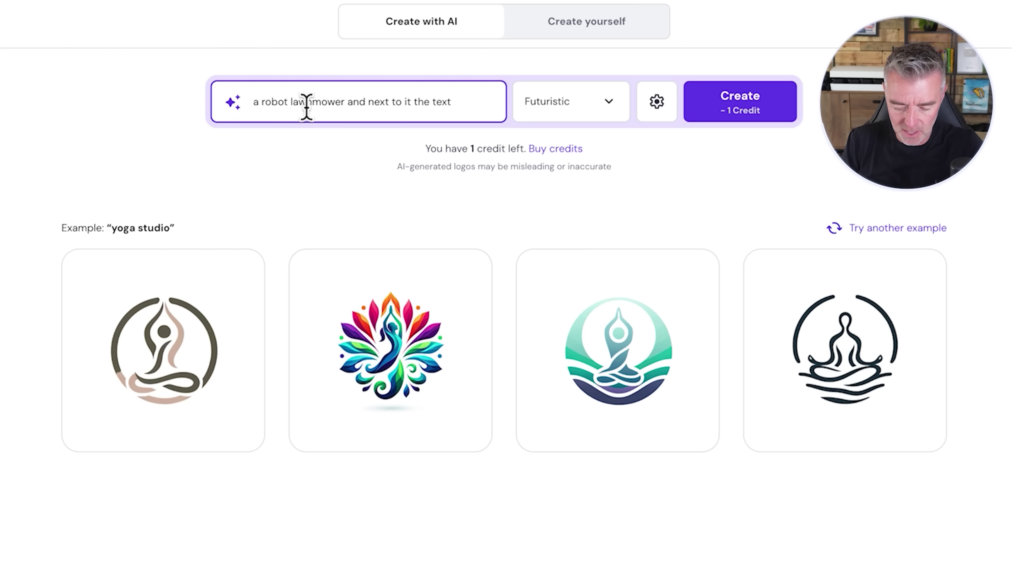
text(obo Lanw Mowers)
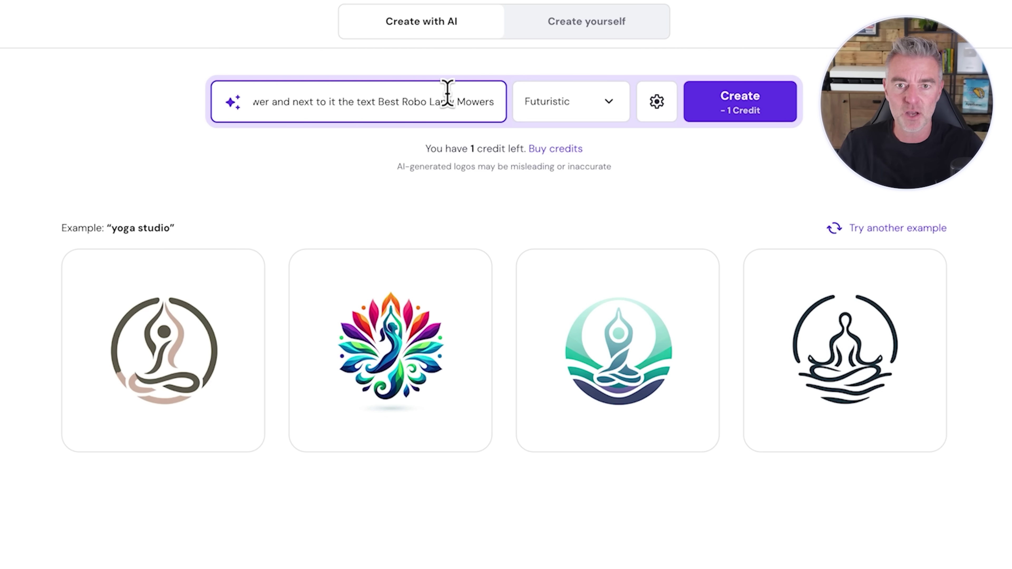
click(443, 103)
key(BackSpace)
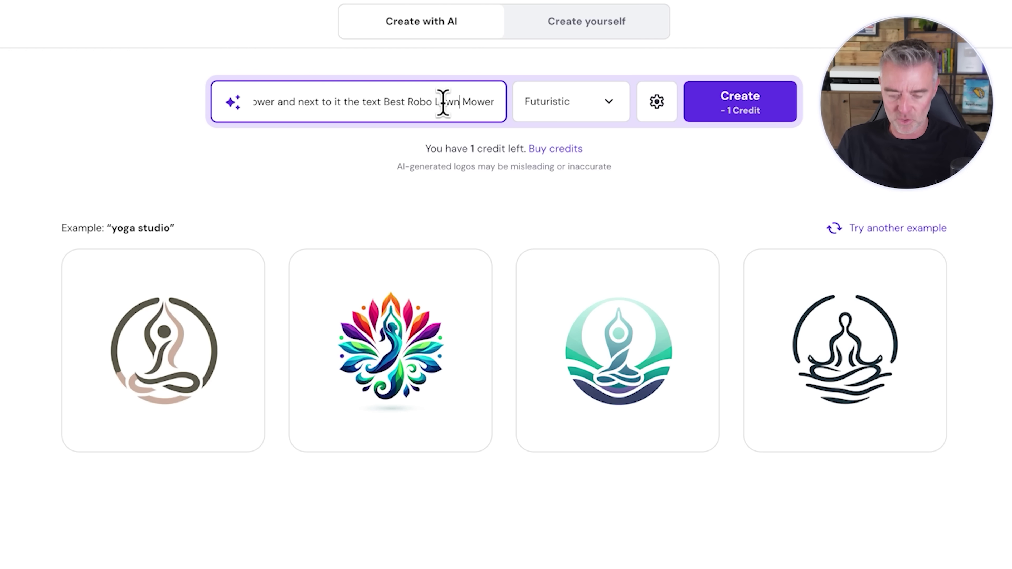
click(659, 106)
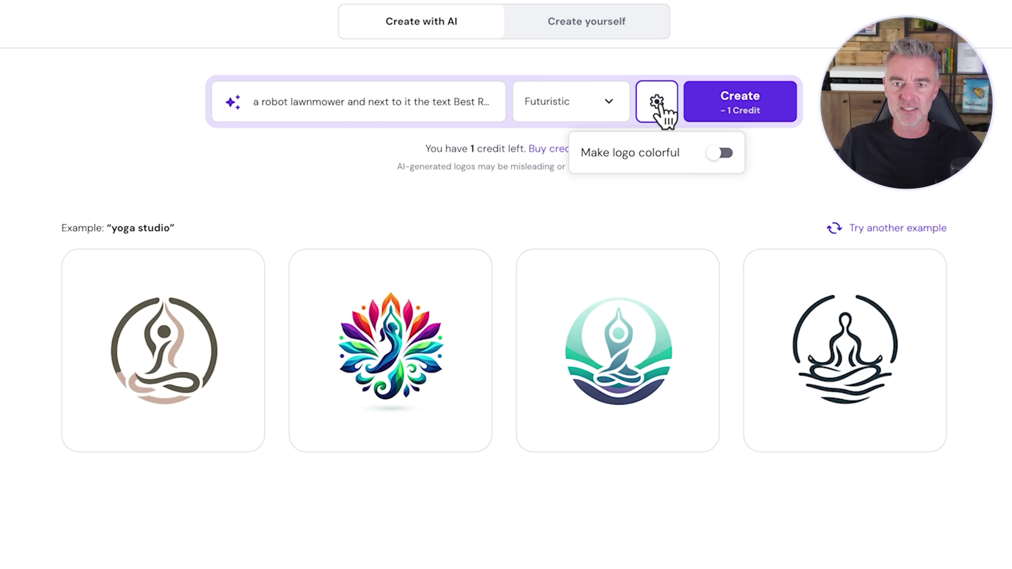
click(724, 155)
click(758, 106)
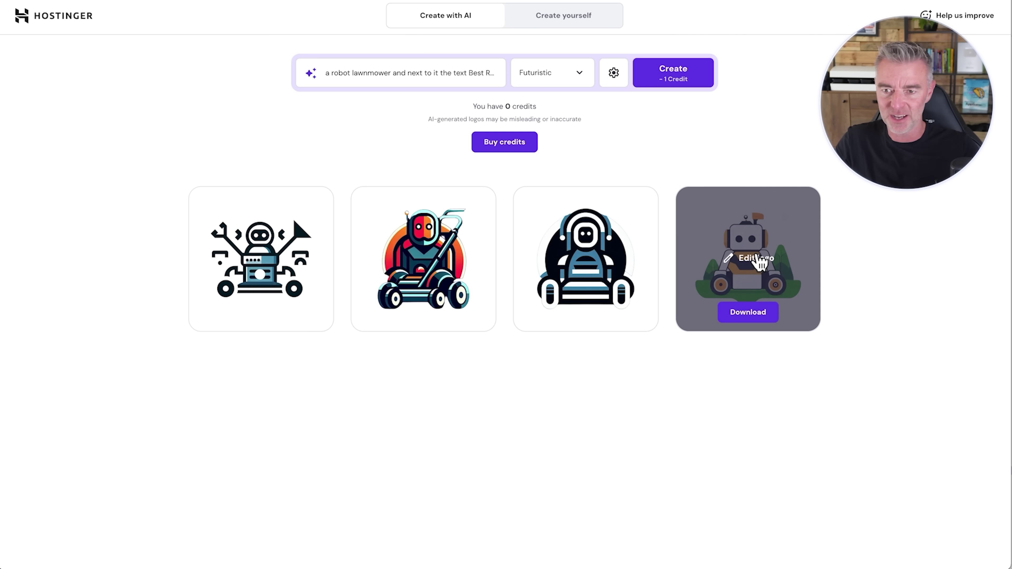
- Open the logo of the robot standing on green grass for editing and name it "Best Robot Lawnmower"
mouse_move(574, 318)
mouse_move(703, 251)
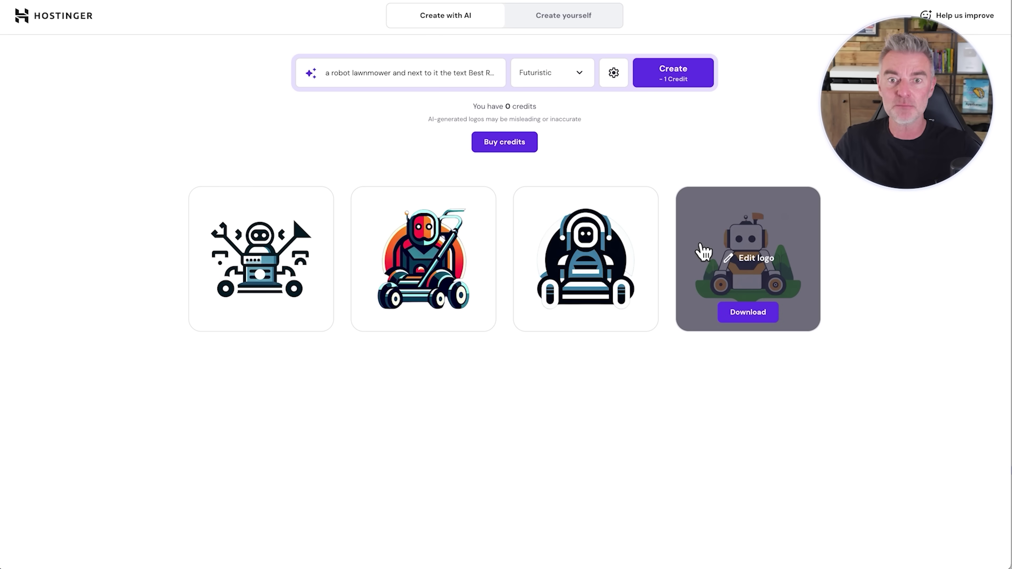
click(751, 265)
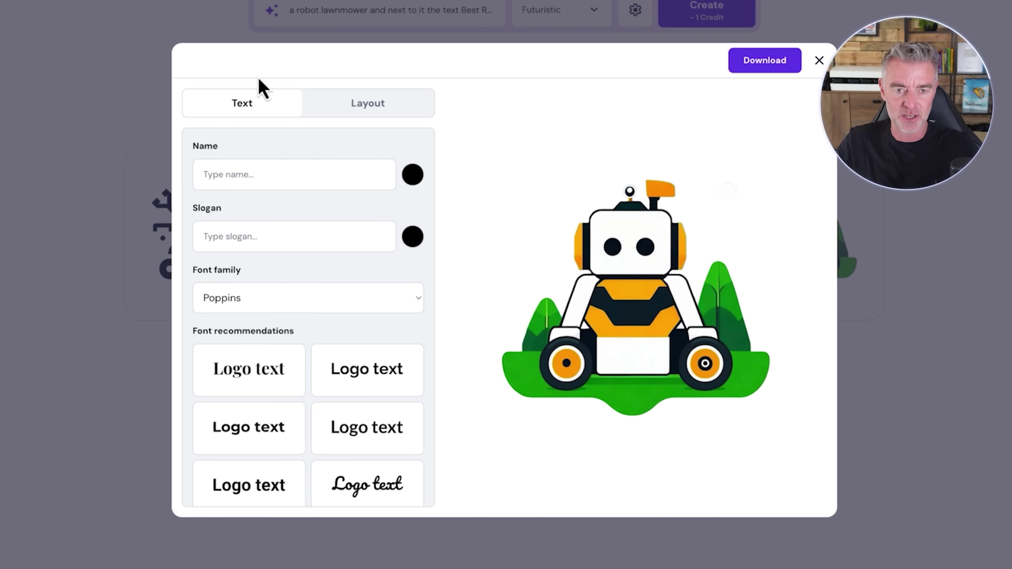
scroll(340, 385, down, 1)
scroll(344, 392, down, 4)
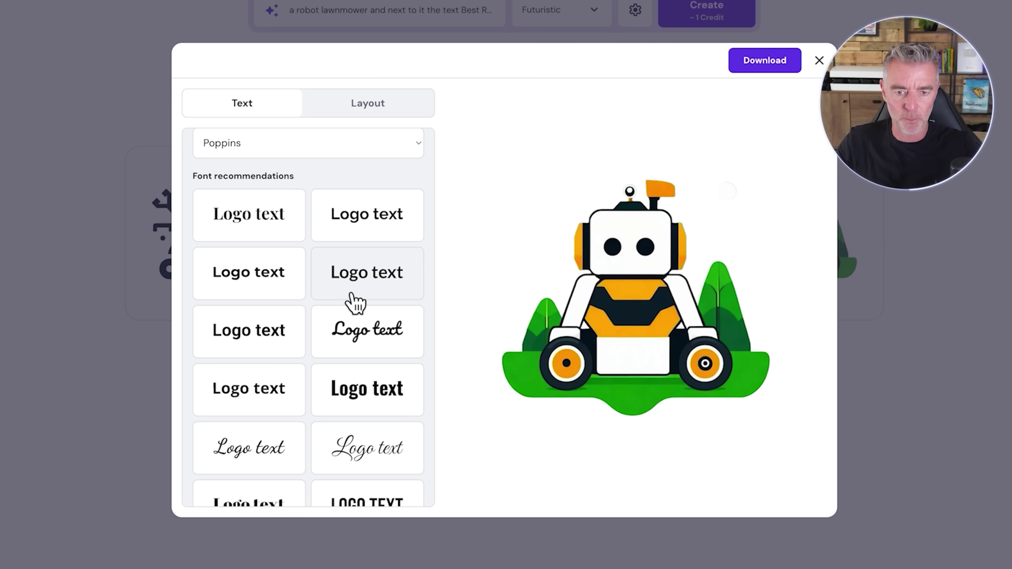
scroll(355, 302, up, 4)
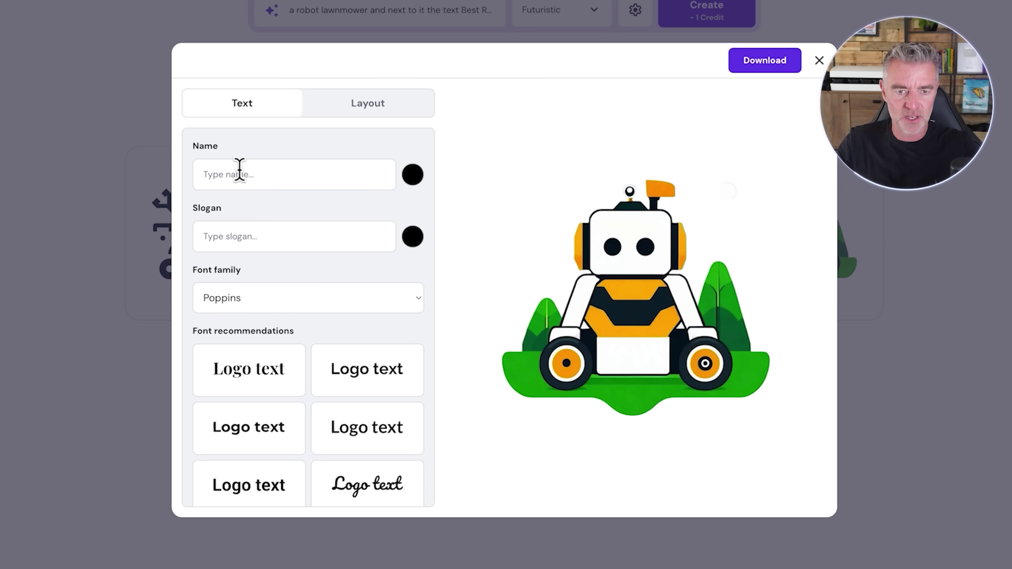
click(239, 169)
text(Best R)
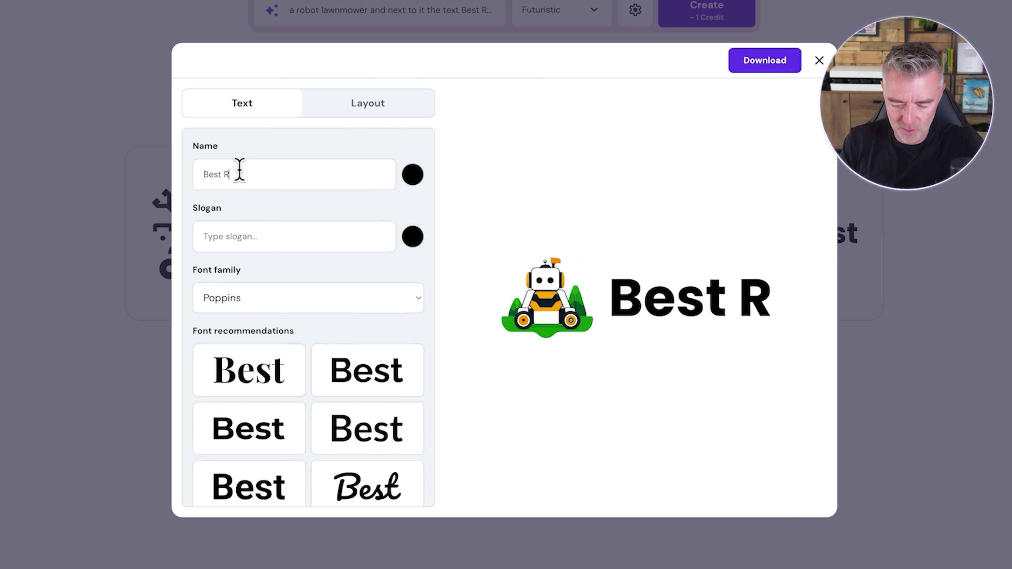
text(obot Lawnmower)
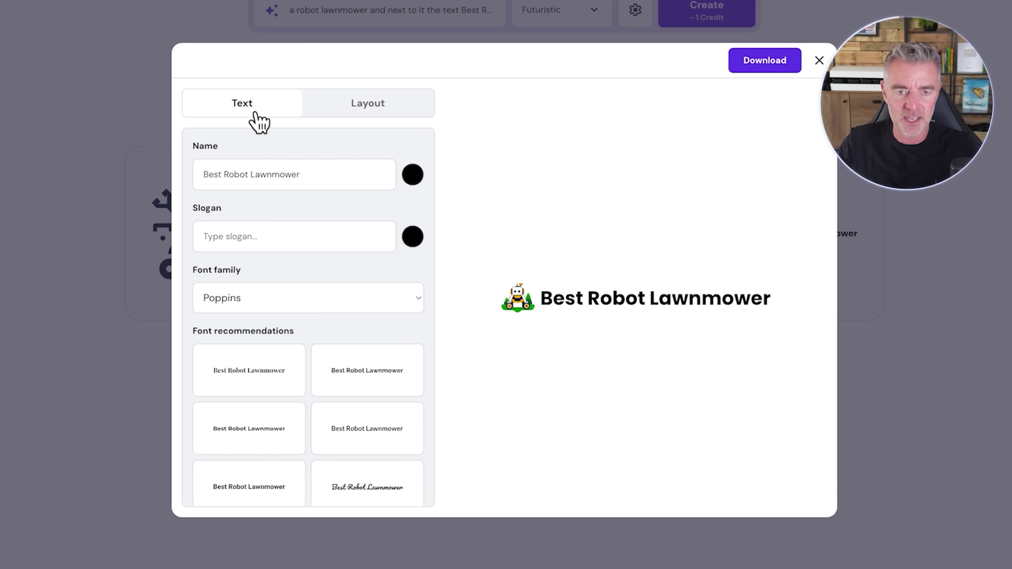
- Change the logo name to "Robot Lawnmowers" and add the slogan "Find the best mowers in the UK"
drag(224, 175, 193, 172)
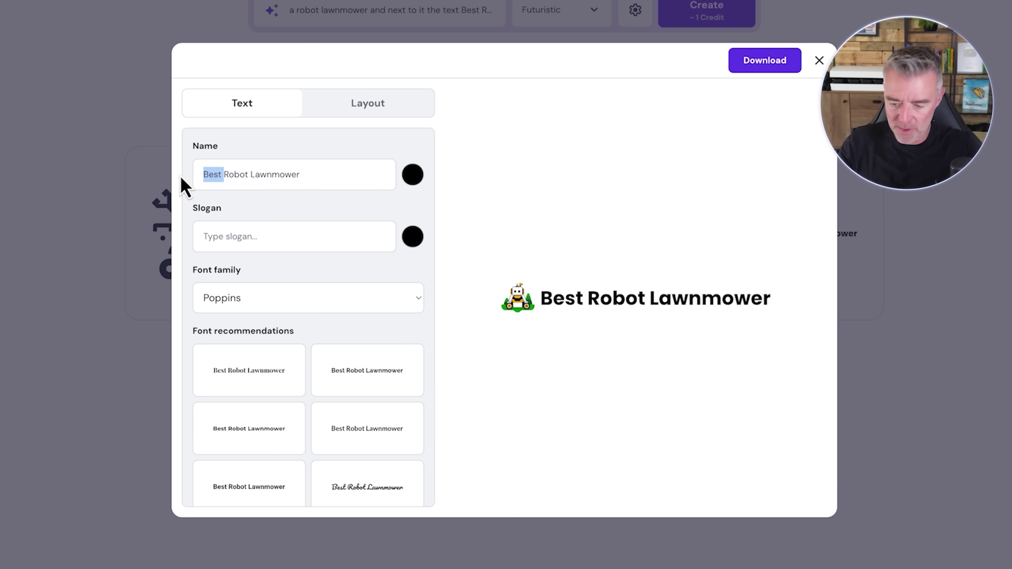
key(BackSpace)
click(285, 174)
text(s)
click(230, 225)
text(Find )
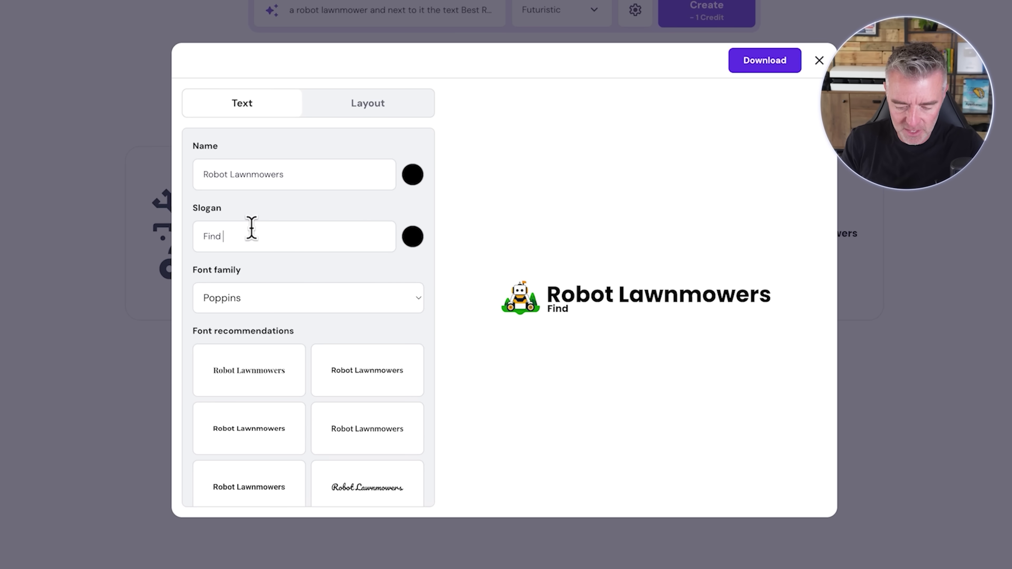
text(the best mowers in the UK)
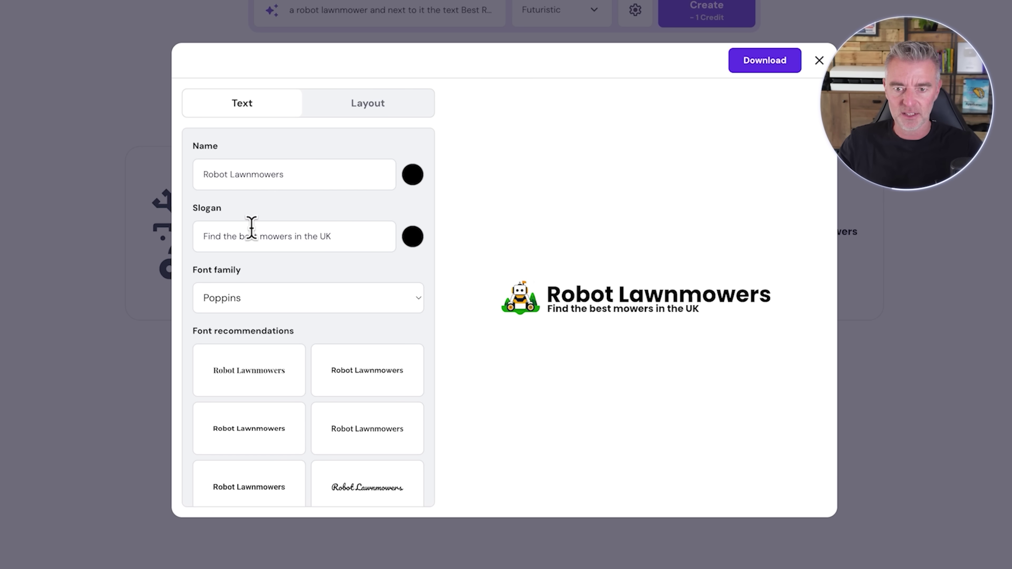
- Download the finished logo files, dismiss the rating request and close the logo editor
scroll(409, 317, down, 5)
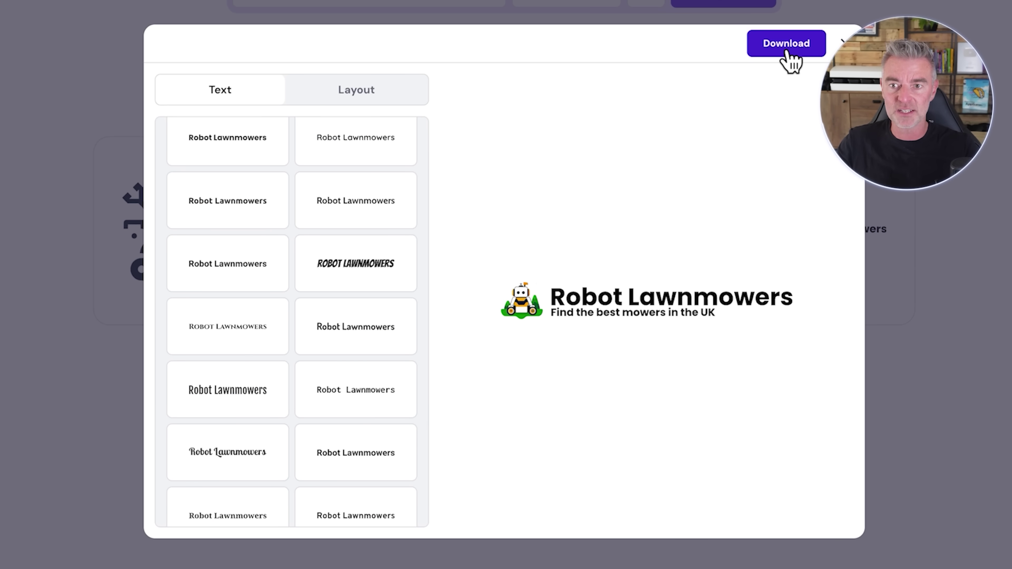
click(785, 50)
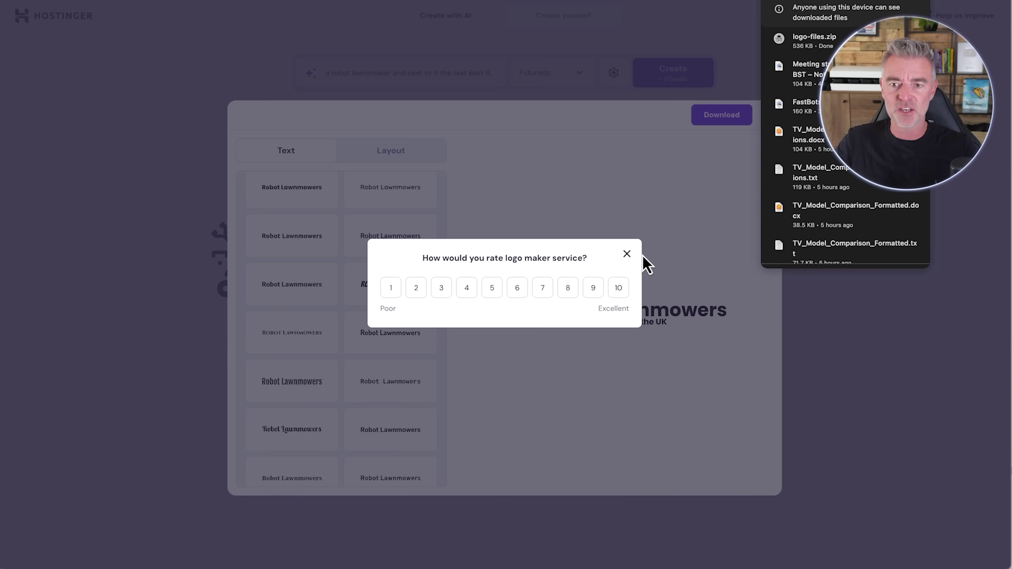
click(626, 256)
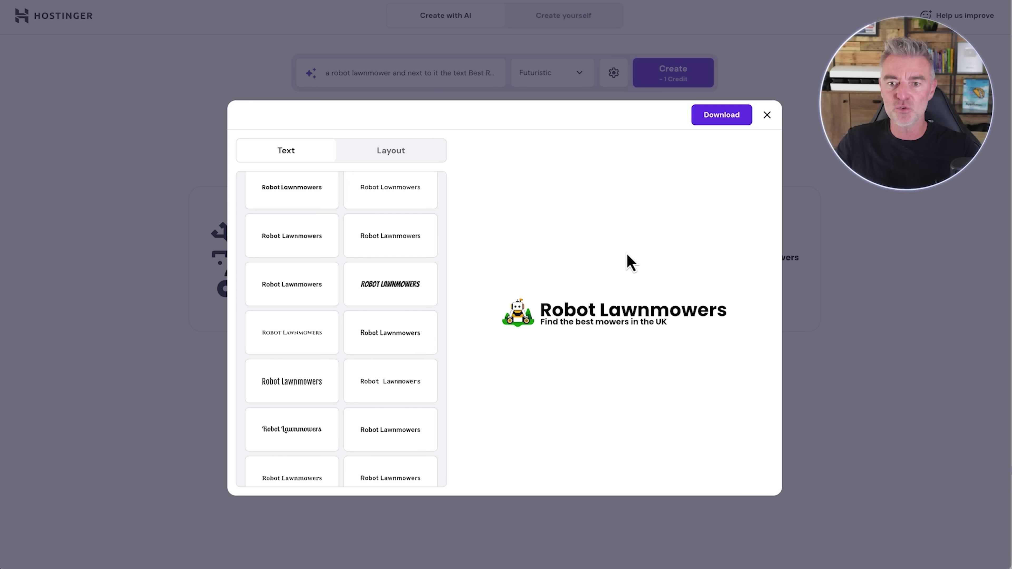
click(767, 116)
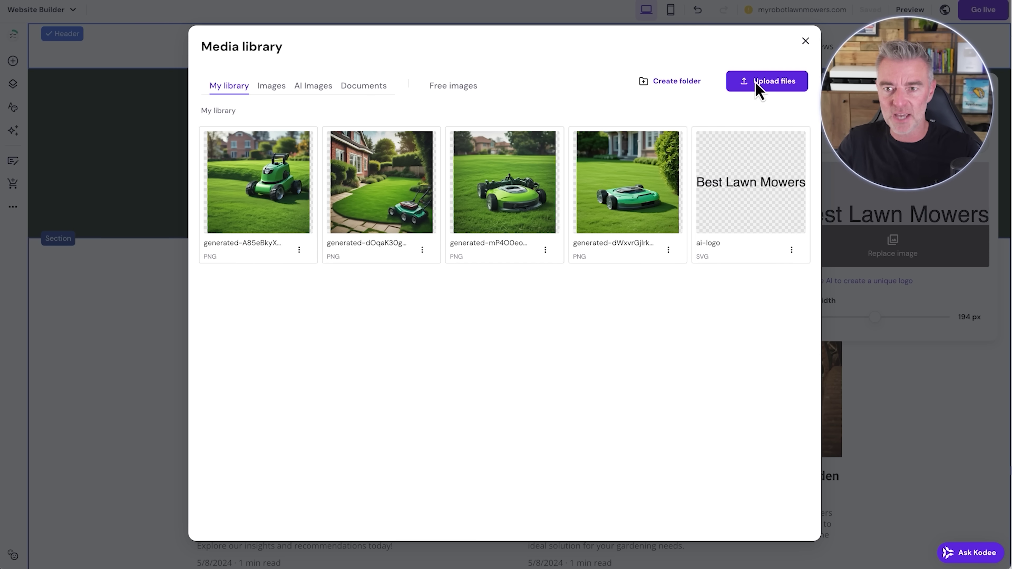
- Upload logo.png from the logo-files folder to the website's media library
click(769, 90)
double_click(420, 199)
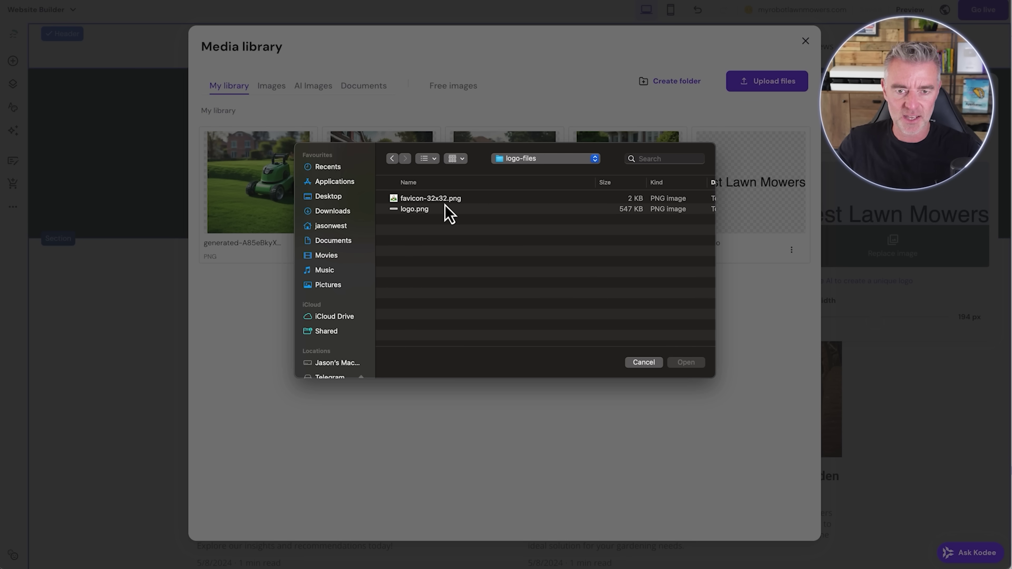
click(421, 209)
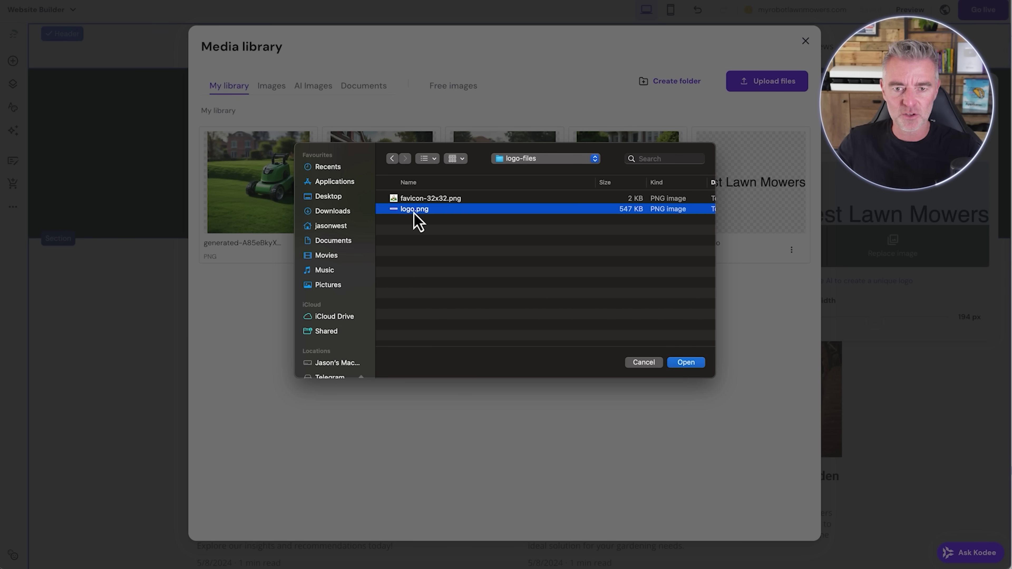
click(430, 200)
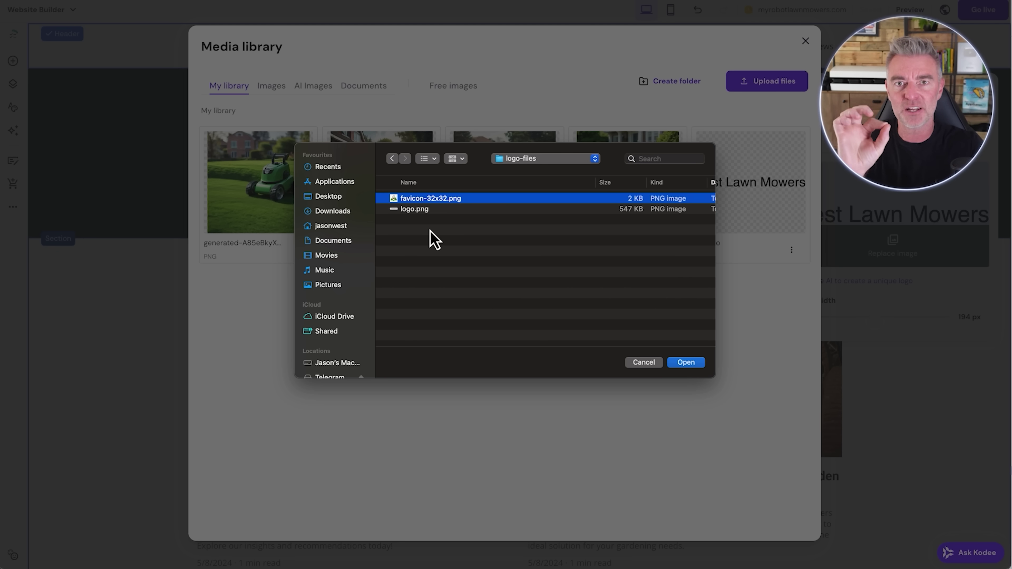
click(418, 210)
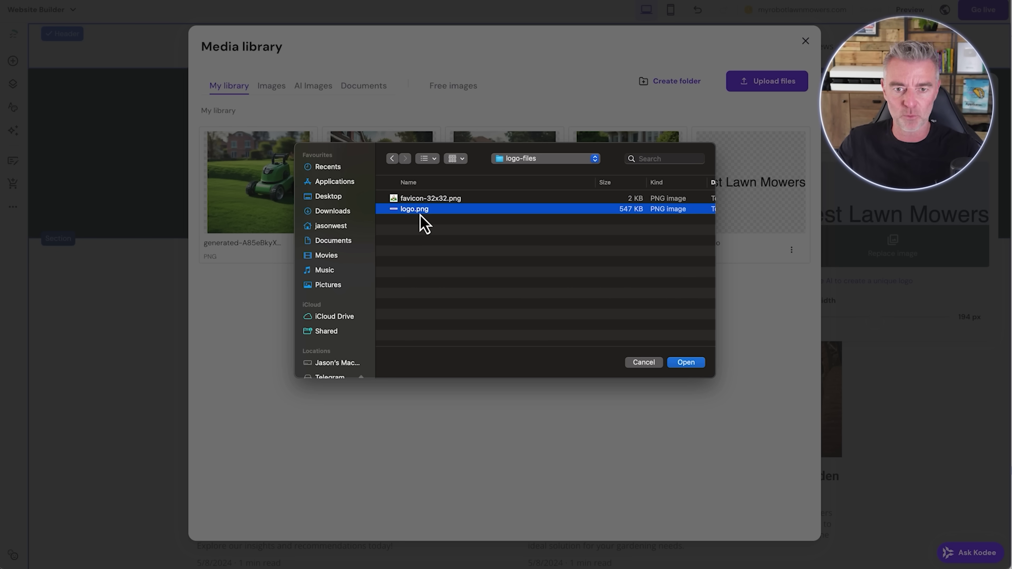
click(697, 364)
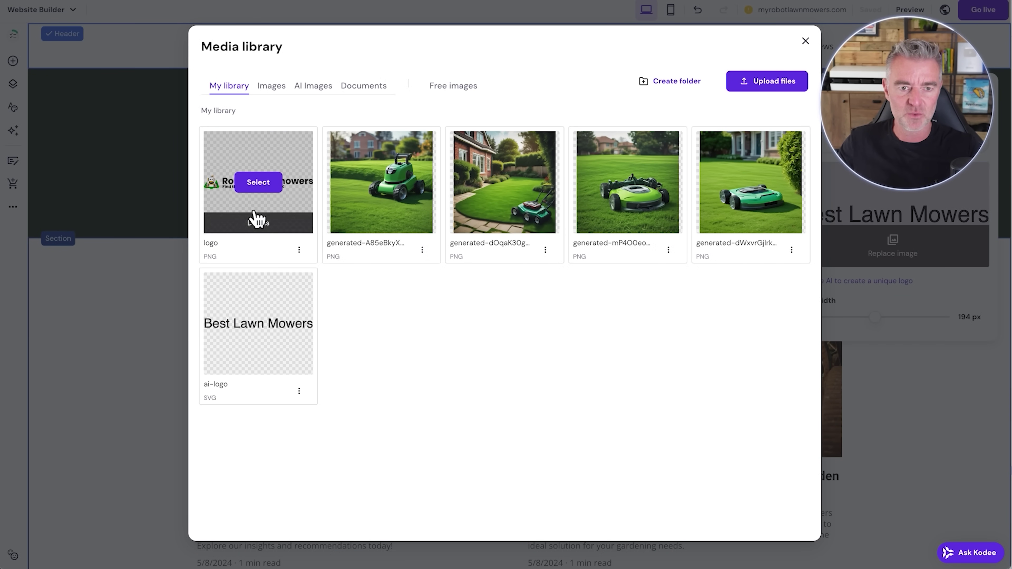
- Use the uploaded logo in the site header and enlarge it to the maximum logo width
click(257, 181)
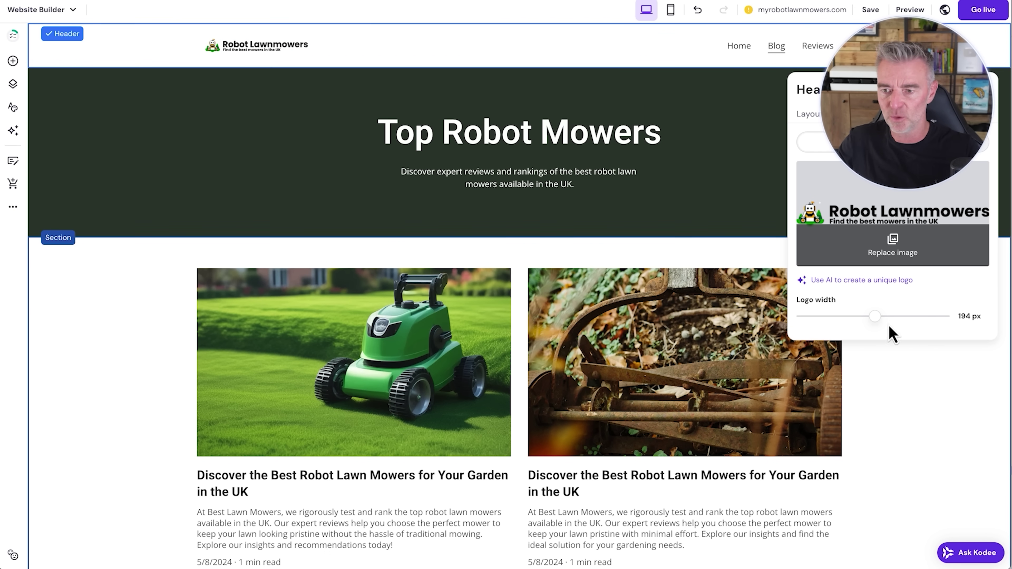
drag(874, 321, 965, 318)
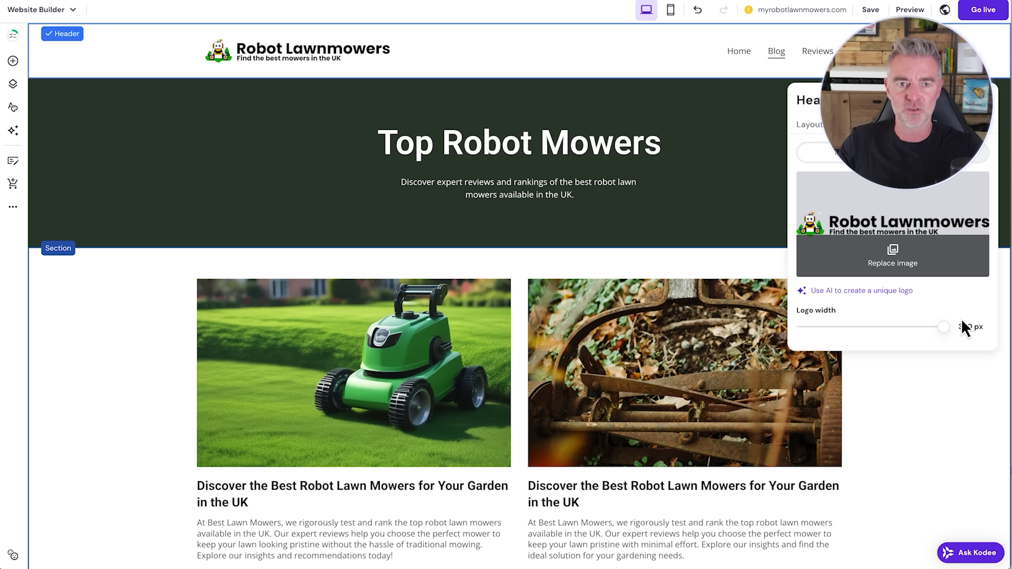
click(932, 456)
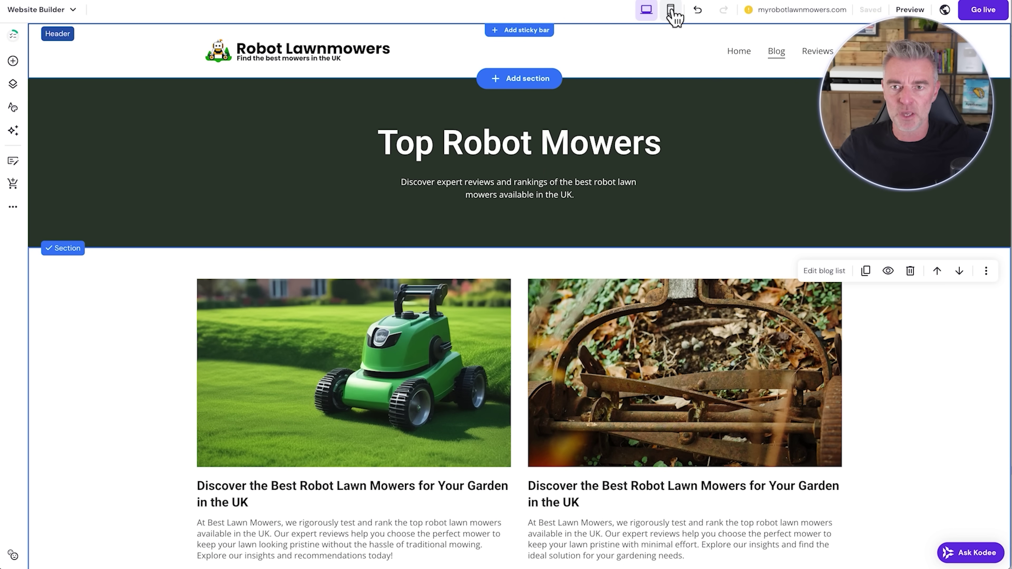
- Check the Blog page's layout in mobile view, return to desktop view and dismiss the setup checklist notice
click(671, 11)
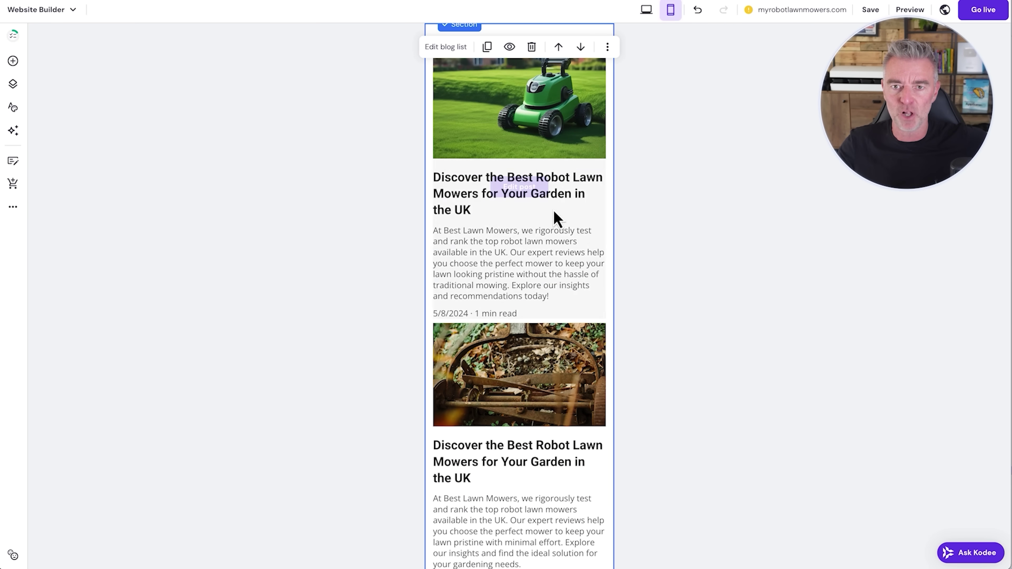
scroll(569, 192, up, 5)
scroll(538, 239, down, 5)
scroll(538, 240, up, 5)
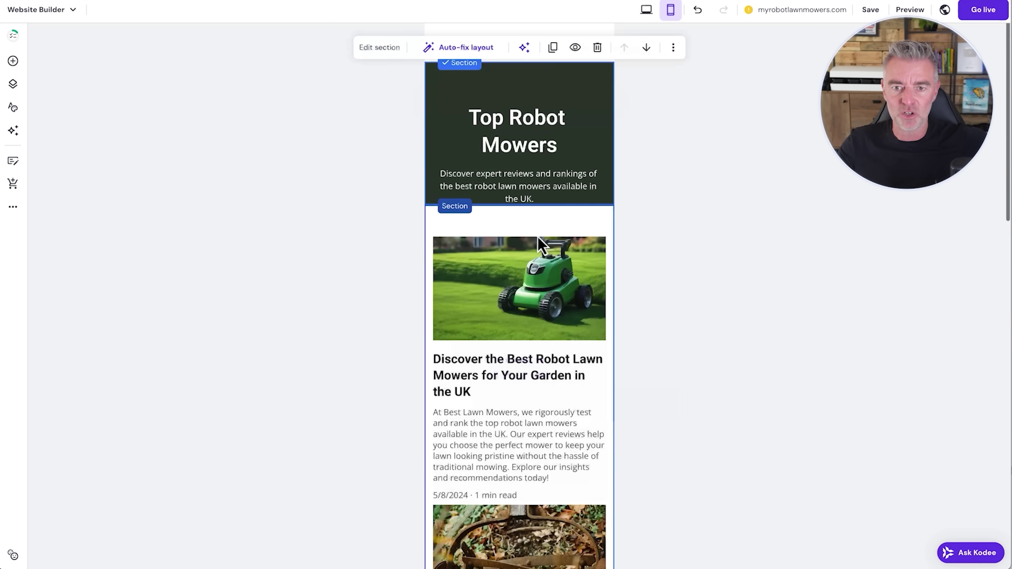
scroll(537, 235, down, 10)
scroll(537, 239, up, 15)
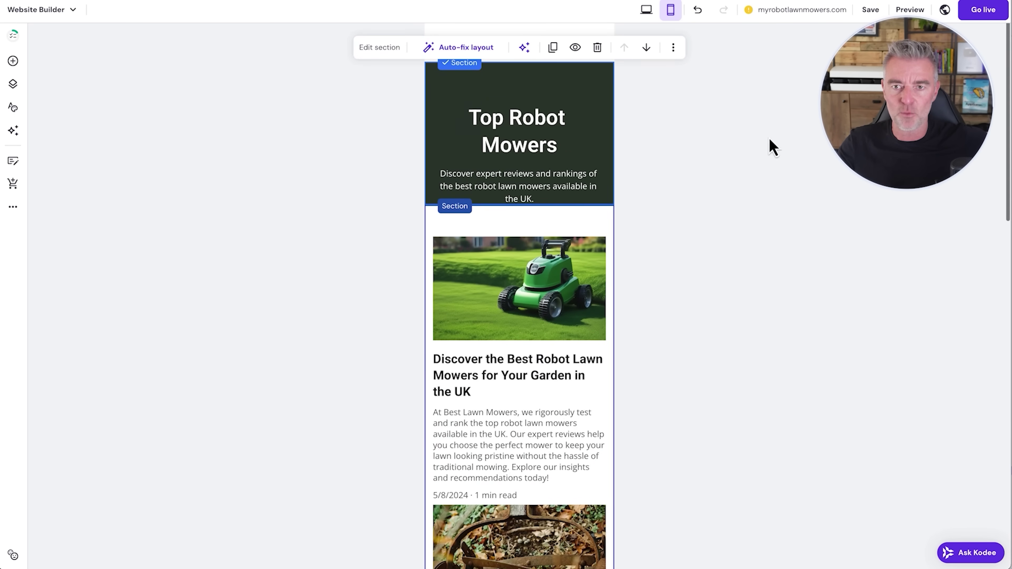
click(647, 5)
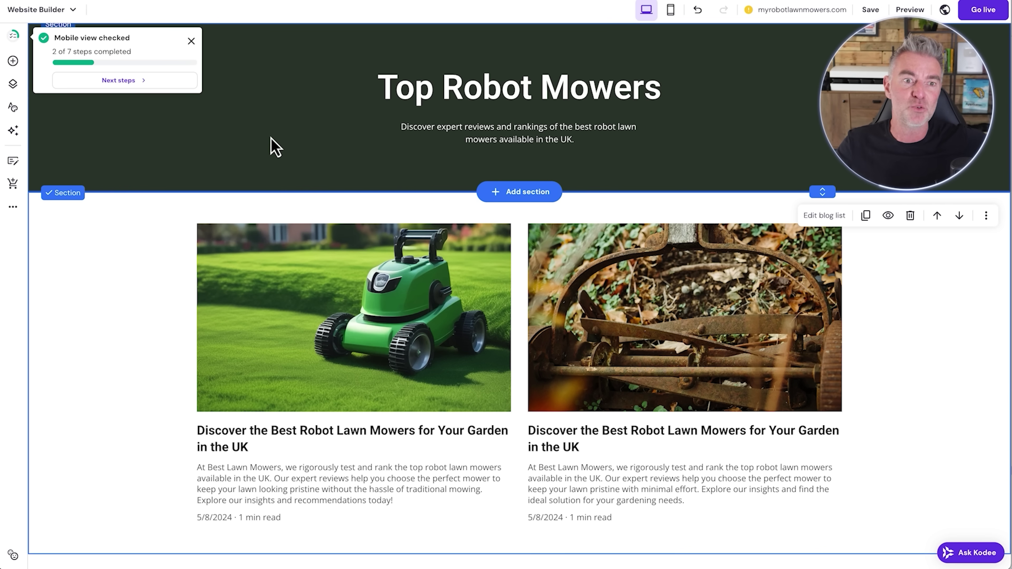
click(192, 41)
scroll(503, 408, up, 2)
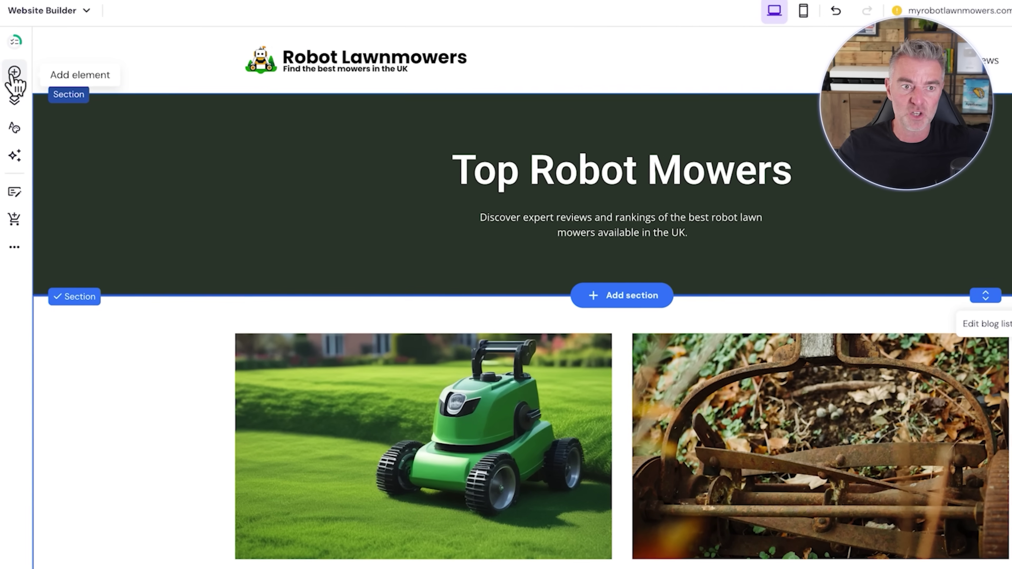
- Add a Video element centred below the intro text in the Top Robot Mowers section
click(12, 62)
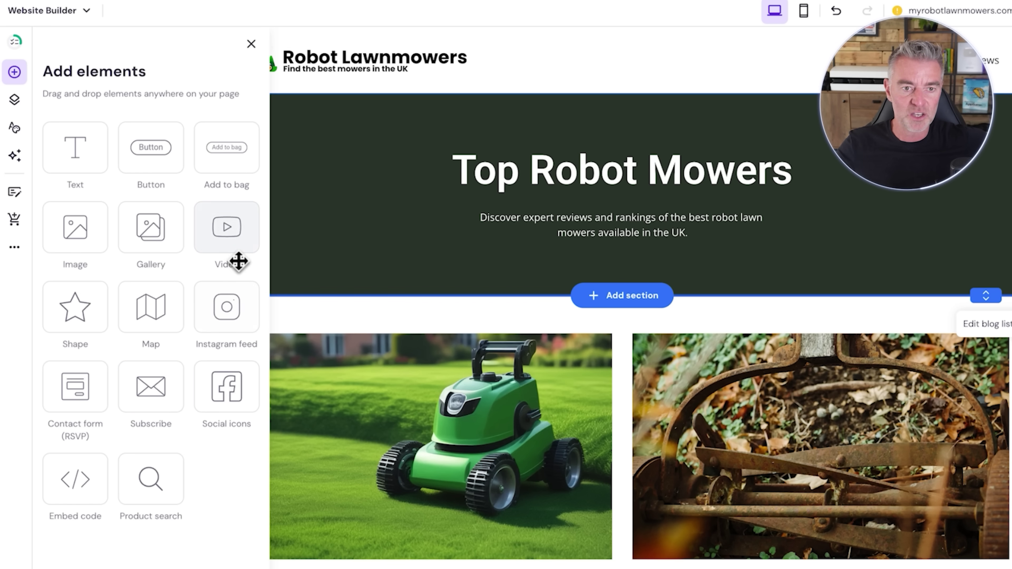
drag(227, 219, 487, 247)
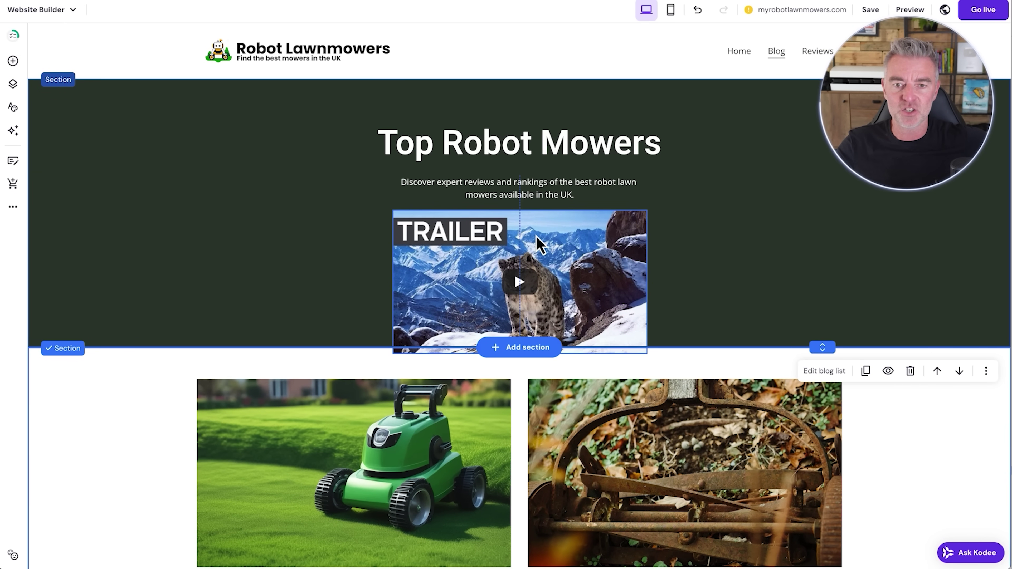
click(371, 346)
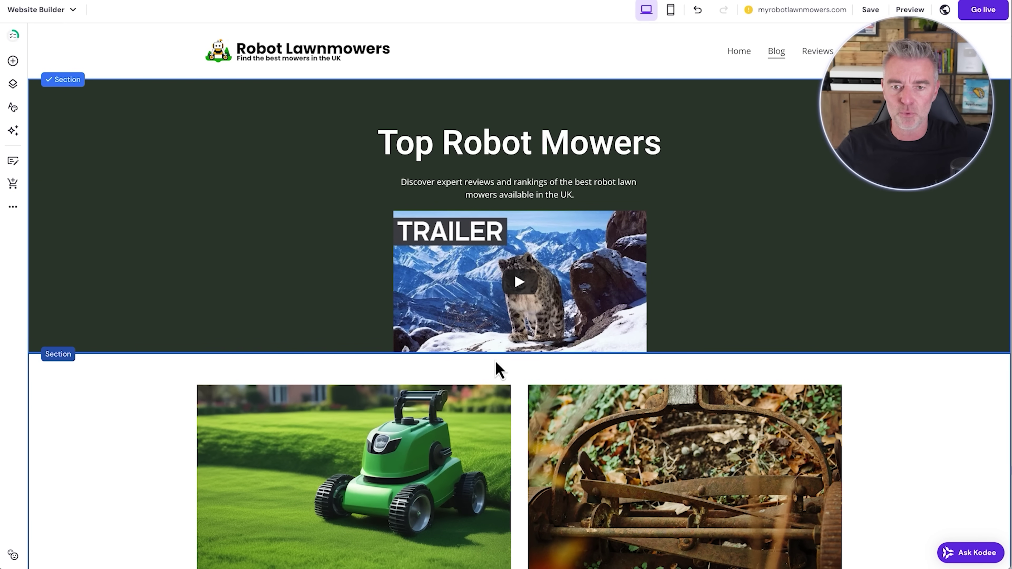
- Extend the Top Robot Mowers section downward and enlarge the video from its upper-left corner
drag(821, 350, 821, 407)
drag(524, 253, 530, 258)
drag(388, 220, 335, 191)
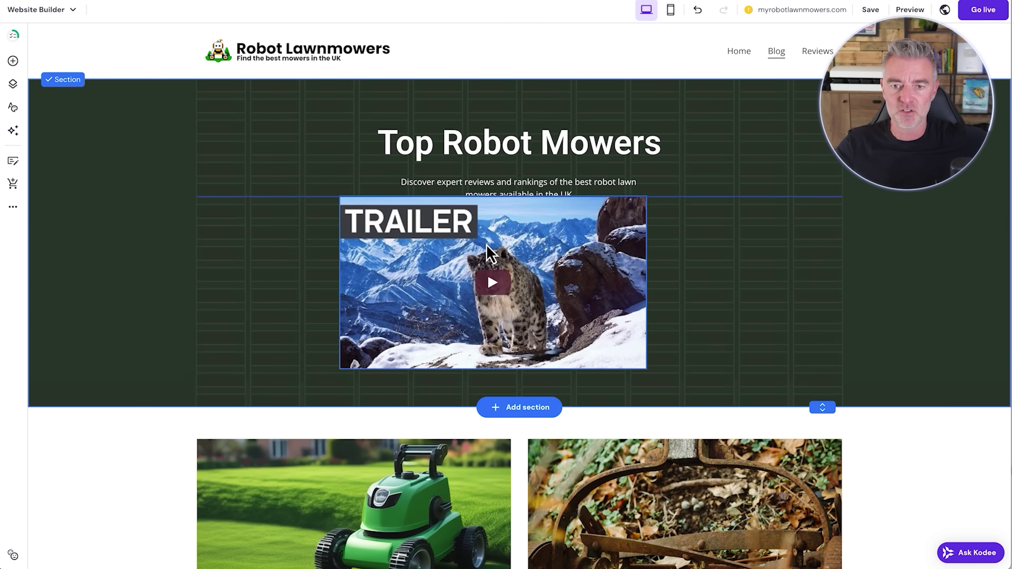